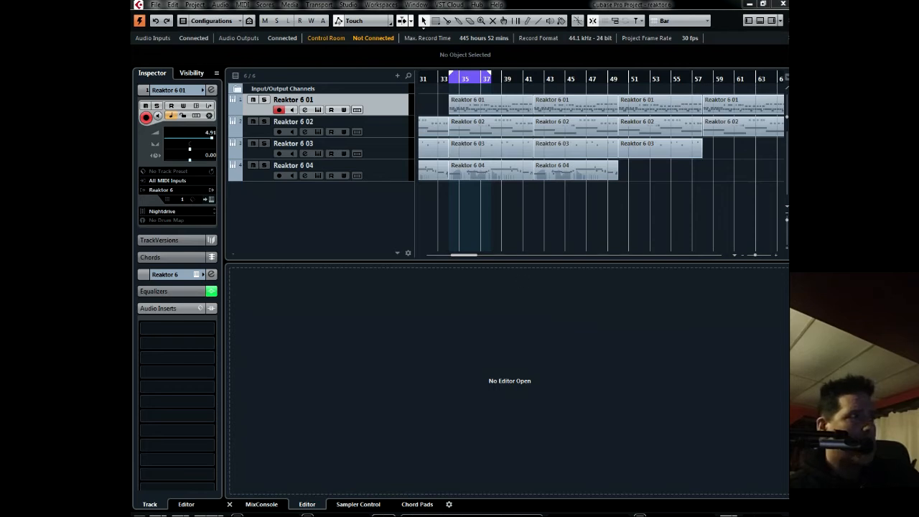
Activate the empty Untitled1 project and move its window into full view.
{"action": "left_click_drag", "start_coordinate": [132, 29], "coordinate": [590, 26]}
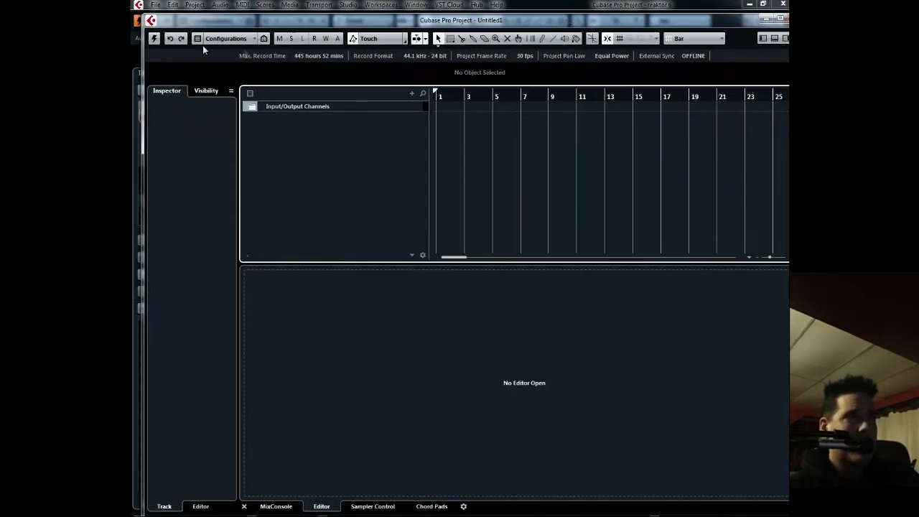
{"action": "left_click", "coordinate": [153, 40]}
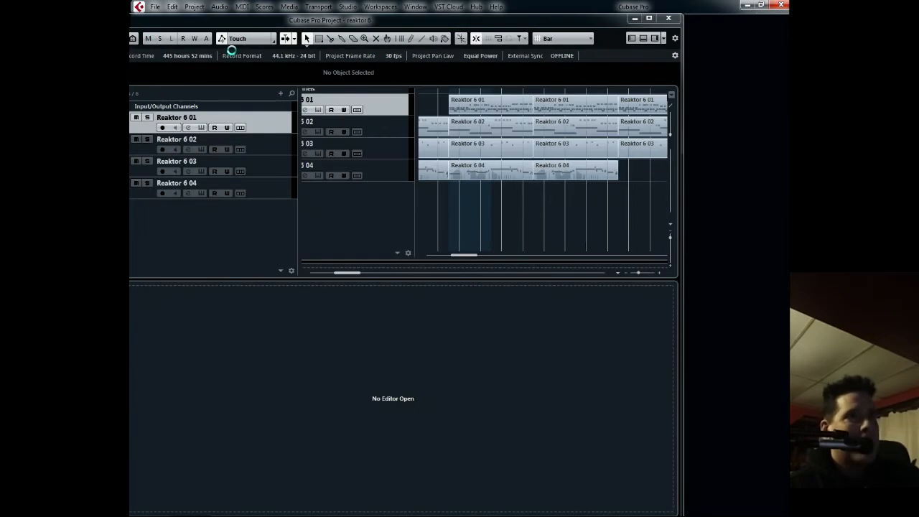
{"action": "left_click_drag", "start_coordinate": [131, 51], "coordinate": [620, 21]}
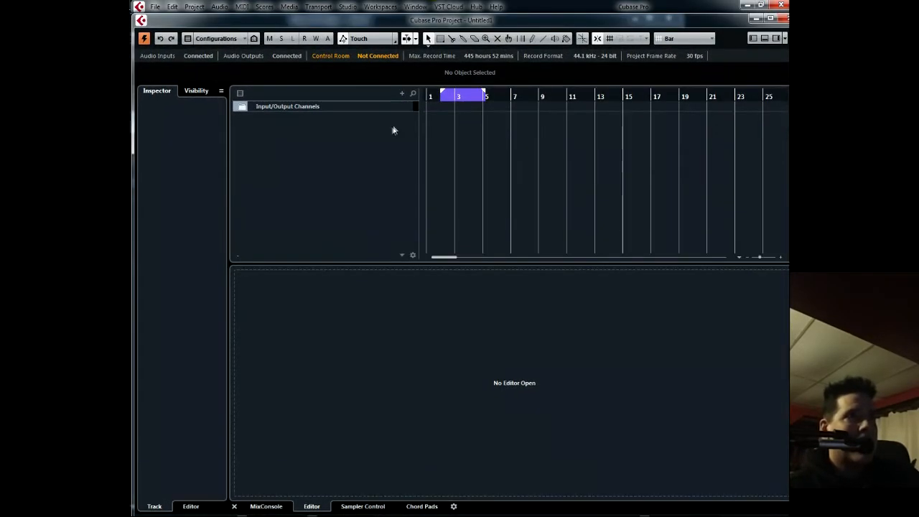
Add four instrument tracks using the Native Instruments Reaktor 6 instrument, routed to Stereo Out.
{"action": "right_click", "coordinate": [327, 123]}
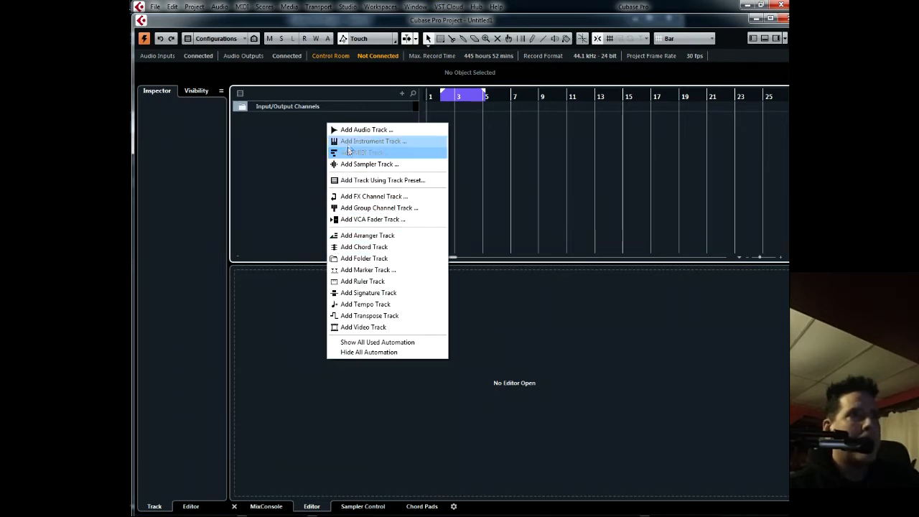
{"action": "left_click", "coordinate": [347, 142]}
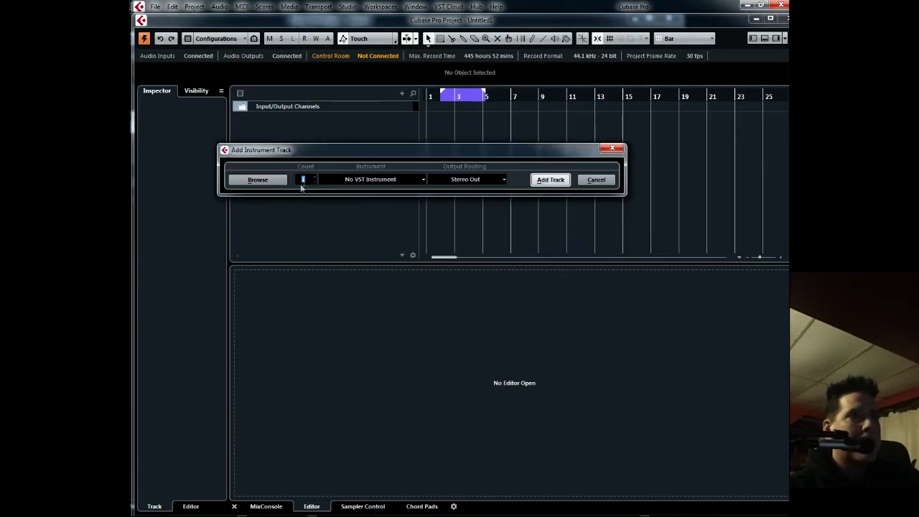
{"action": "left_click", "coordinate": [316, 178]}
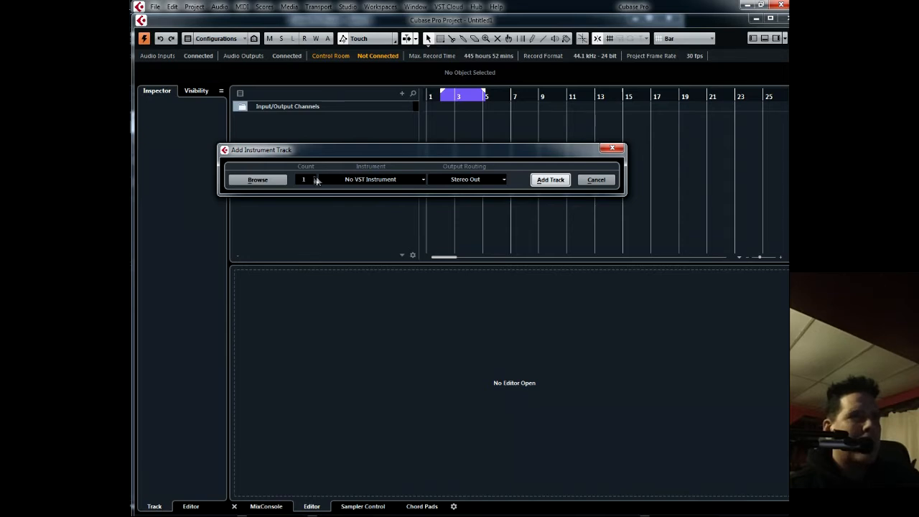
{"action": "left_click", "coordinate": [420, 180]}
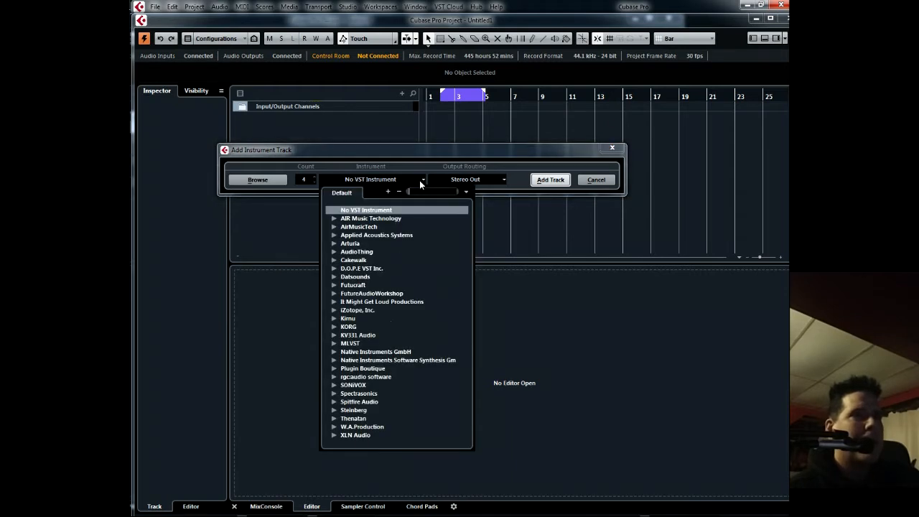
{"action": "left_click", "coordinate": [333, 360]}
{"action": "left_click", "coordinate": [334, 352]}
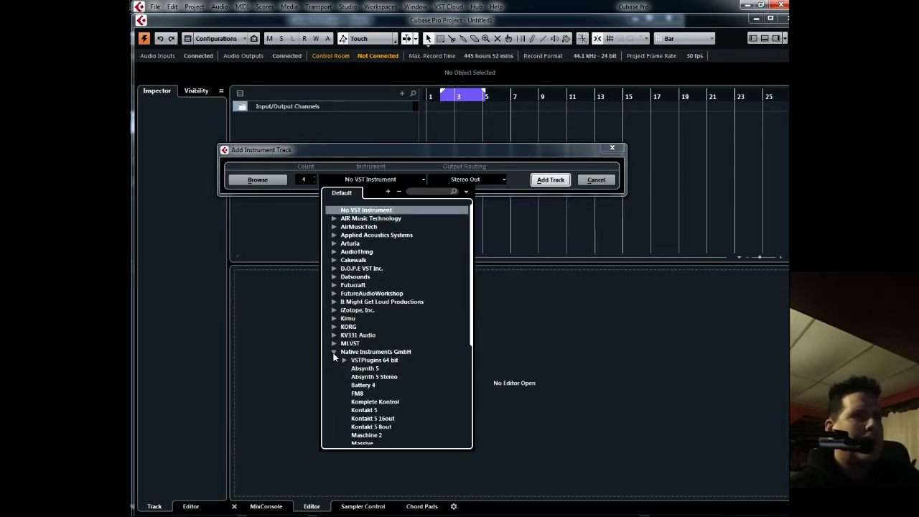
{"action": "left_click_drag", "start_coordinate": [471, 343], "coordinate": [481, 376]}
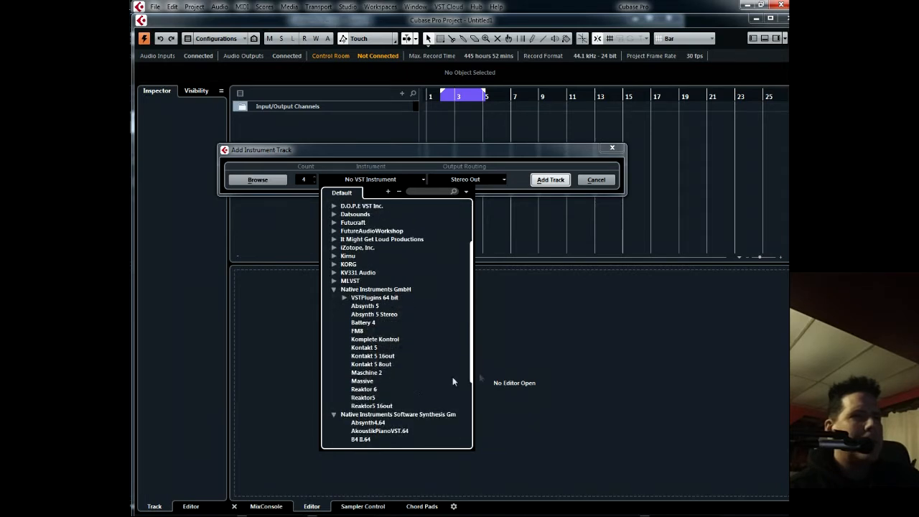
{"action": "left_click", "coordinate": [368, 390]}
{"action": "left_click", "coordinate": [543, 180]}
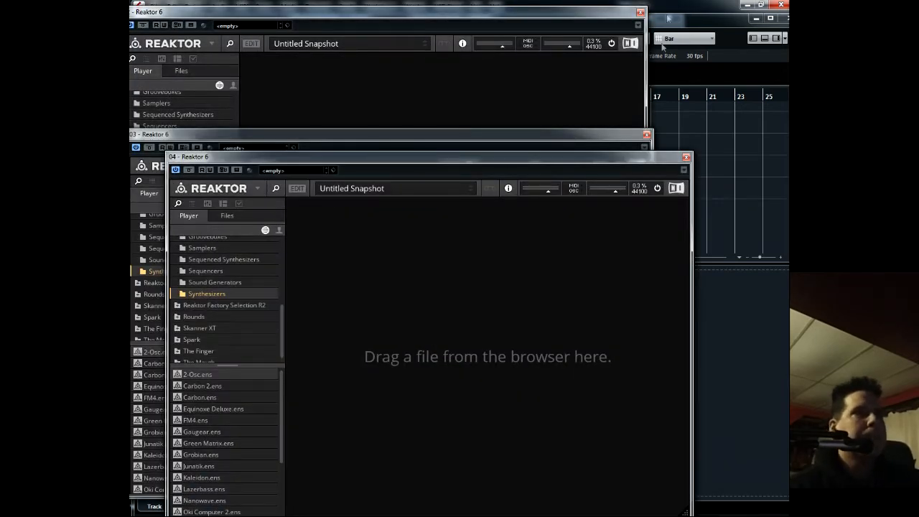
Close the Reaktor 6 plug-in windows of all four new tracks.
{"action": "left_click_drag", "start_coordinate": [466, 164], "coordinate": [451, 42]}
{"action": "left_click", "coordinate": [672, 36]}
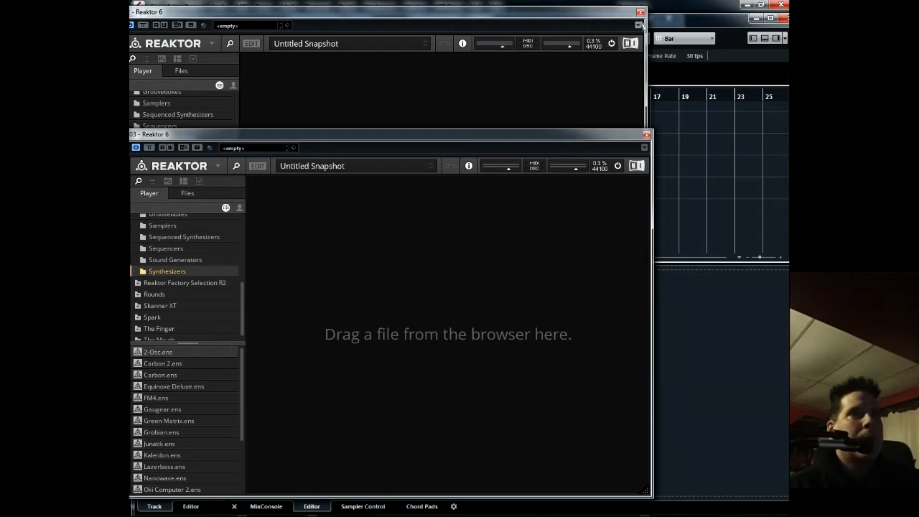
{"action": "left_click", "coordinate": [640, 12]}
{"action": "left_click_drag", "start_coordinate": [552, 135], "coordinate": [607, 77]}
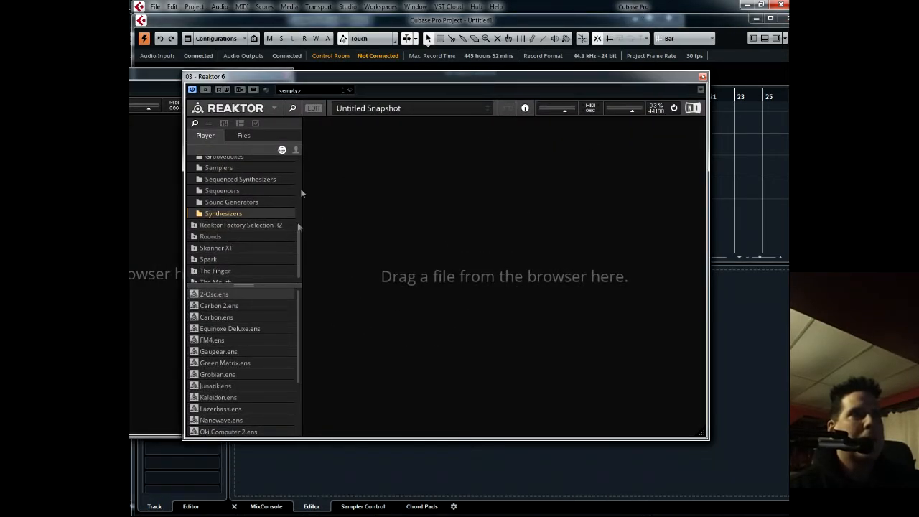
{"action": "left_click", "coordinate": [703, 76]}
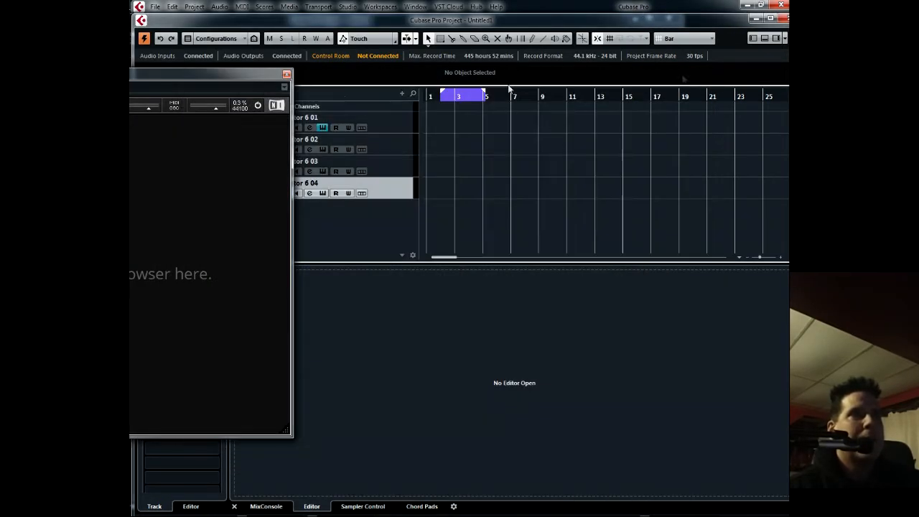
{"action": "left_click", "coordinate": [286, 74]}
Load Polyplex.ens into the Reaktor 6 instrument on the first track and close its plug-in window.
{"action": "left_click", "coordinate": [334, 129]}
{"action": "left_click", "coordinate": [323, 128]}
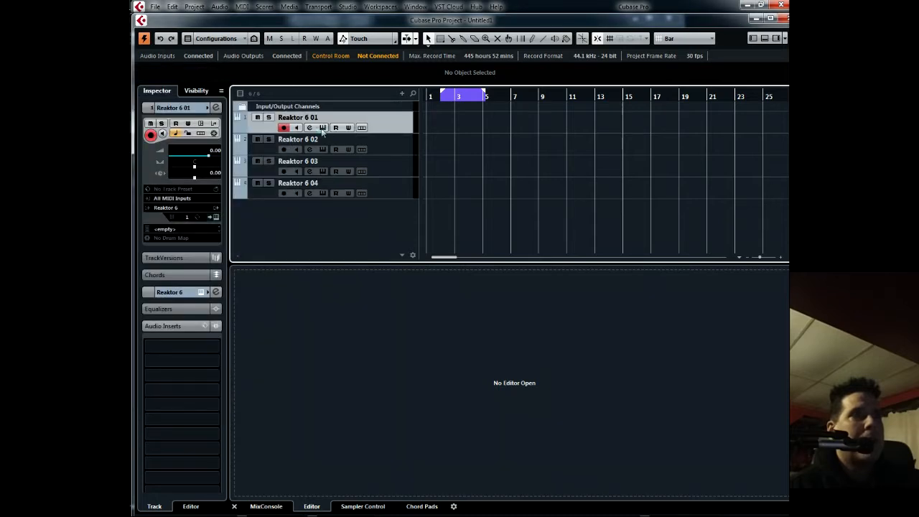
{"action": "left_click_drag", "start_coordinate": [240, 80], "coordinate": [629, 78]}
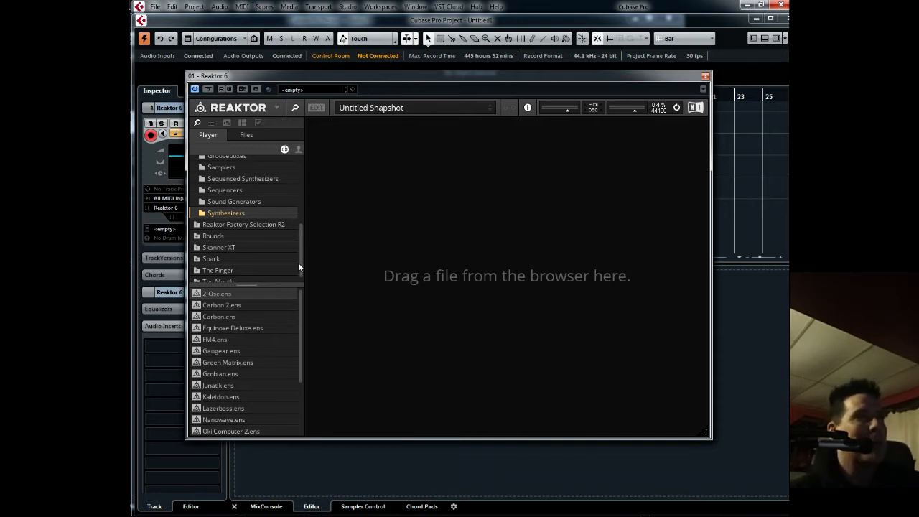
{"action": "left_click_drag", "start_coordinate": [300, 263], "coordinate": [313, 181]}
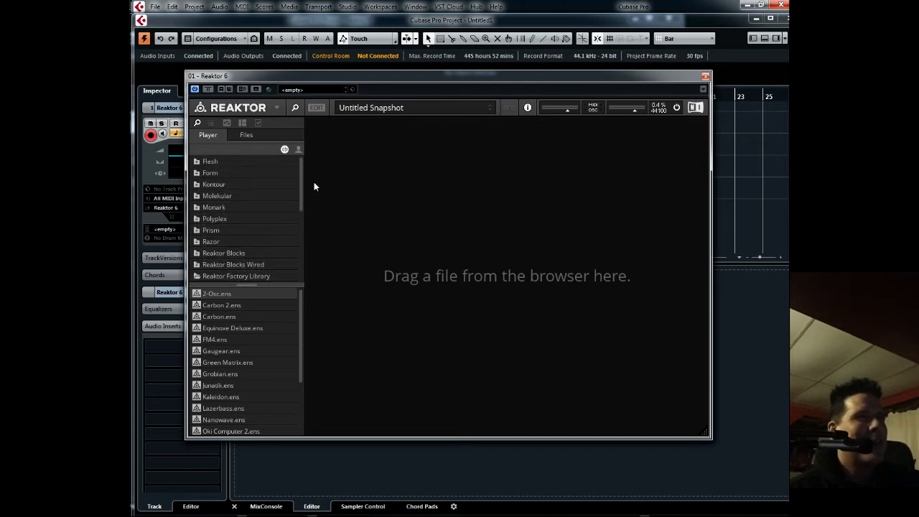
{"action": "left_click", "coordinate": [220, 219]}
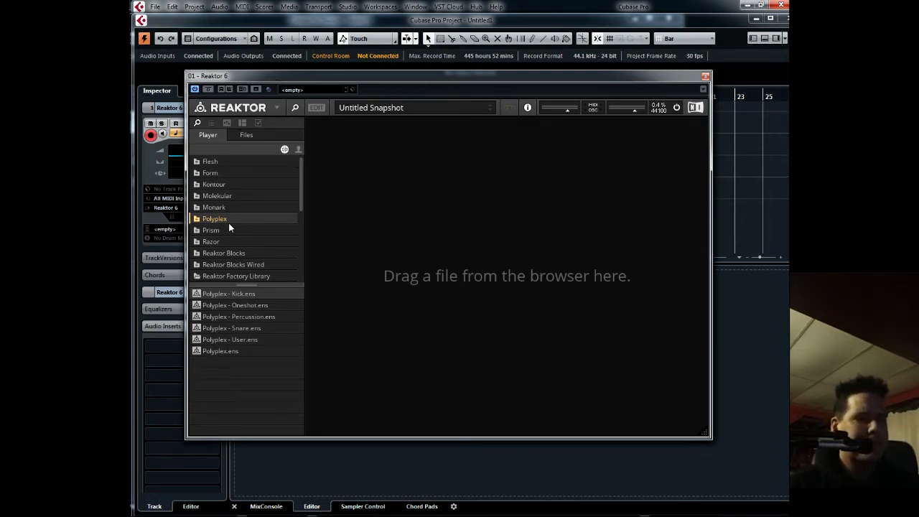
{"action": "left_click", "coordinate": [215, 219]}
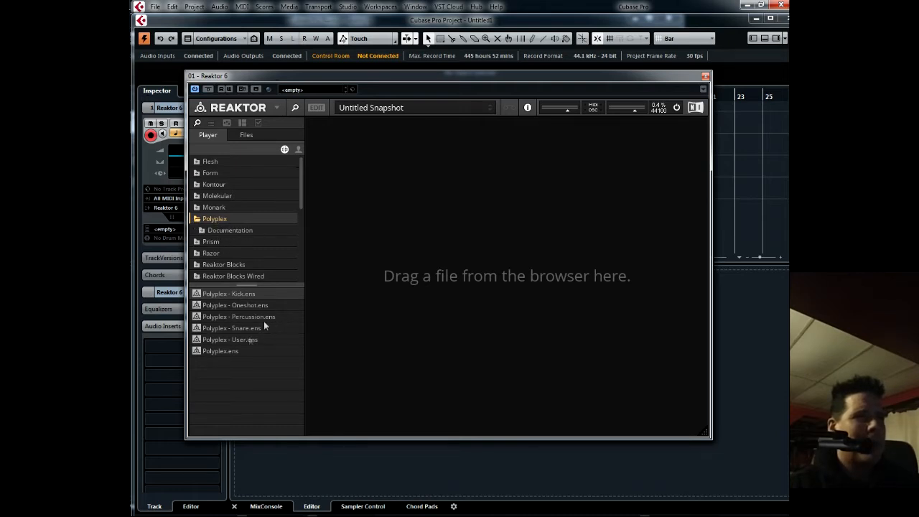
{"action": "left_click_drag", "start_coordinate": [225, 351], "coordinate": [510, 201]}
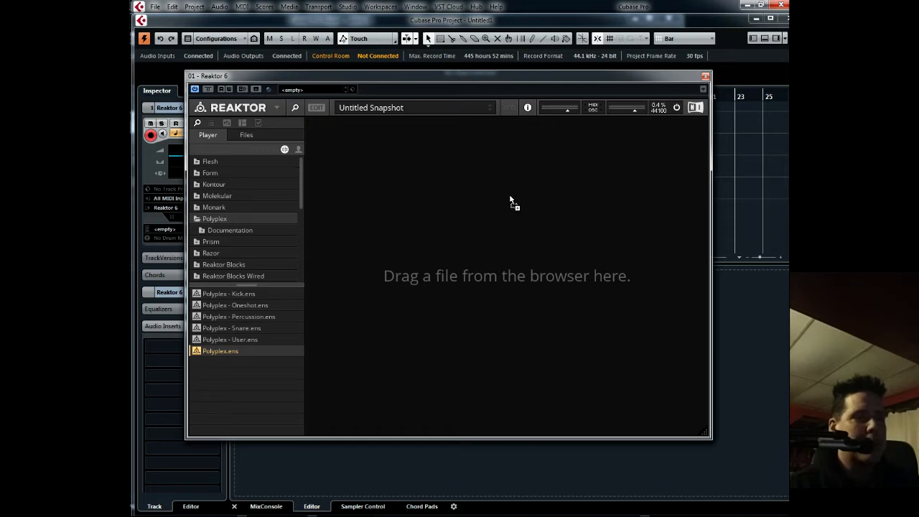
{"action": "left_click_drag", "start_coordinate": [510, 201], "coordinate": [511, 199]}
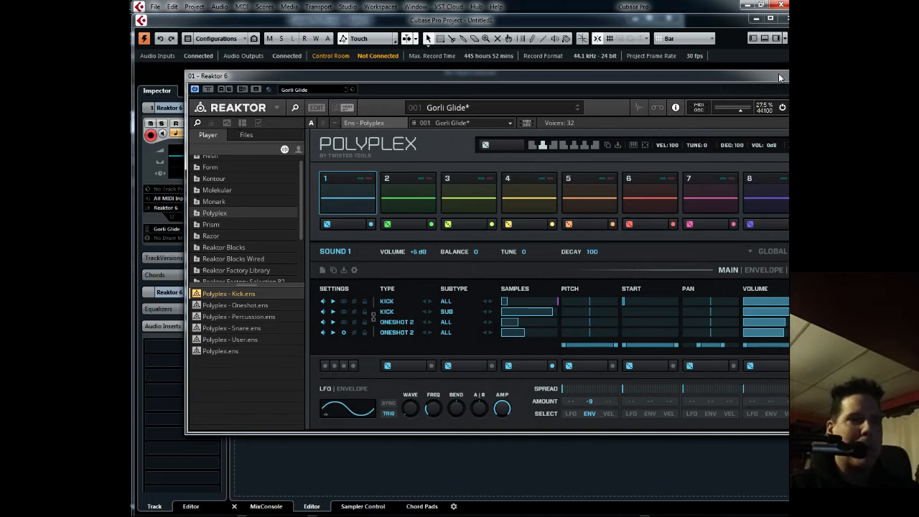
{"action": "left_click_drag", "start_coordinate": [778, 73], "coordinate": [560, 138]}
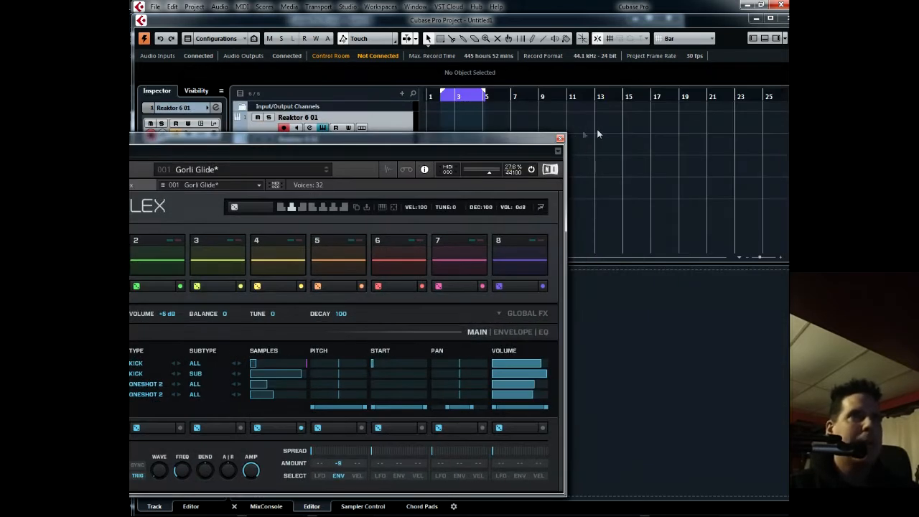
{"action": "left_click", "coordinate": [560, 138]}
Load Razor.rkplr into the Reaktor 6 instrument on the second track.
{"action": "left_click", "coordinate": [396, 146]}
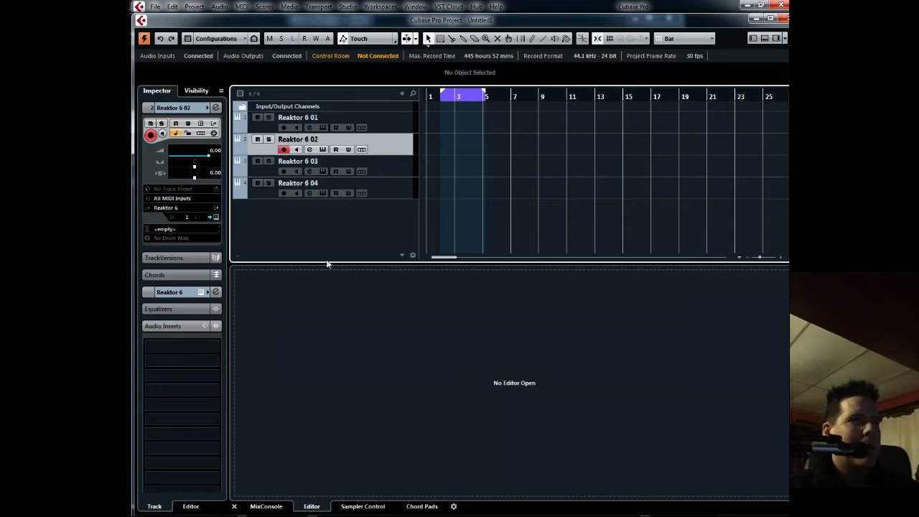
{"action": "left_click", "coordinate": [322, 150]}
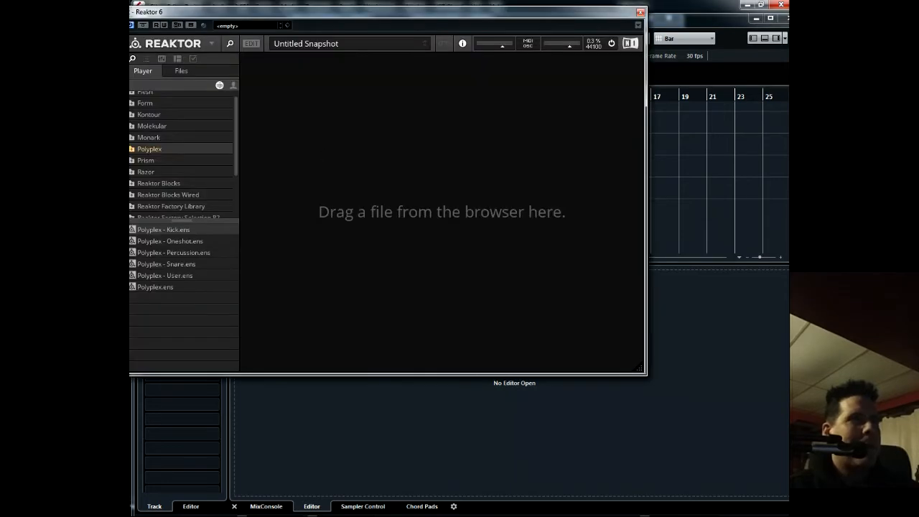
{"action": "left_click_drag", "start_coordinate": [274, 16], "coordinate": [387, 17]}
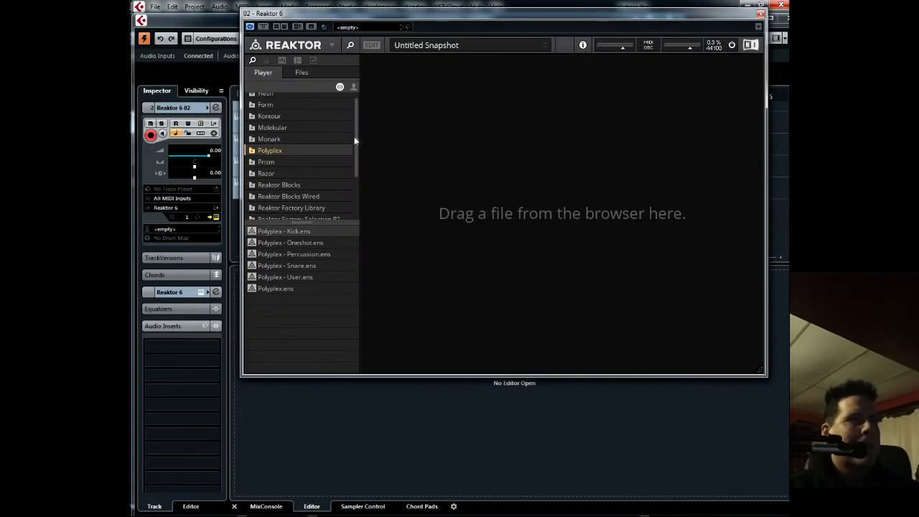
{"action": "scroll", "coordinate": [355, 133], "scroll_direction": "up", "scroll_amount": 2}
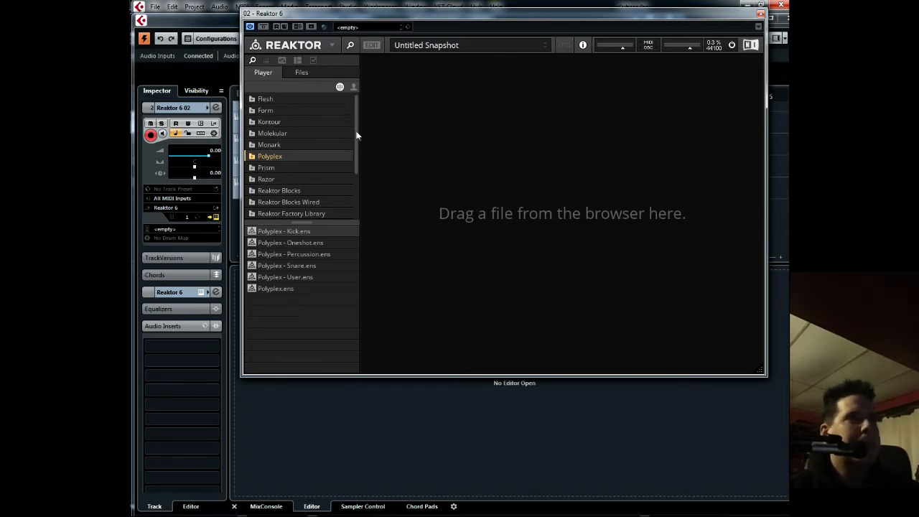
{"action": "left_click", "coordinate": [262, 178]}
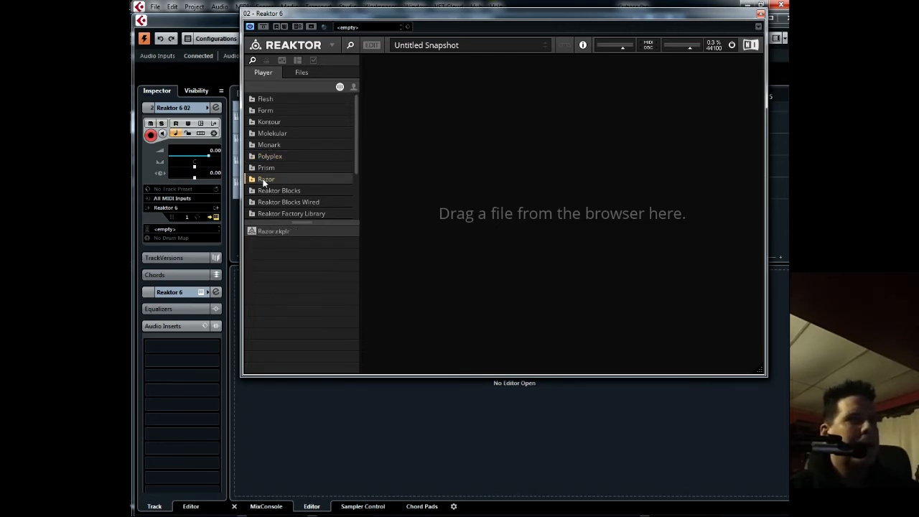
{"action": "left_click_drag", "start_coordinate": [262, 234], "coordinate": [496, 163]}
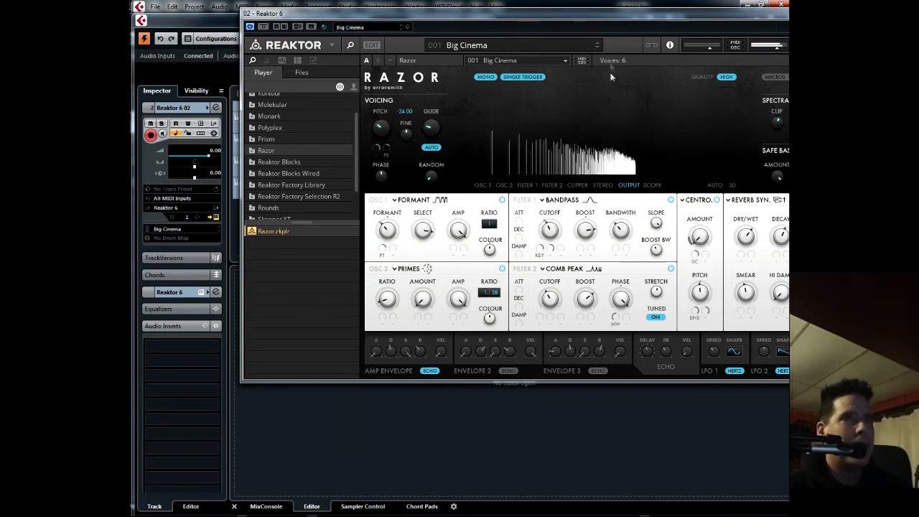
Switch the Razor snapshot to 5th Bass and close the plug-in window.
{"action": "left_click", "coordinate": [597, 46]}
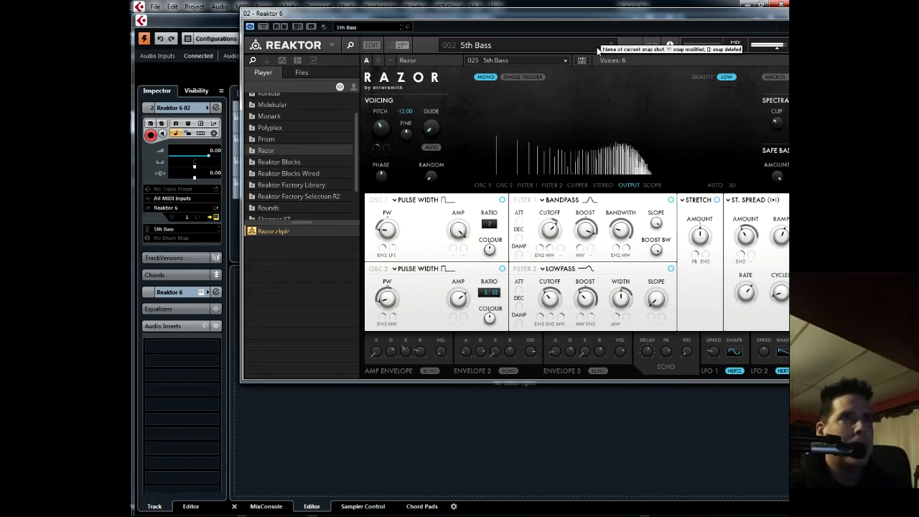
{"action": "left_click_drag", "start_coordinate": [689, 16], "coordinate": [577, 26]}
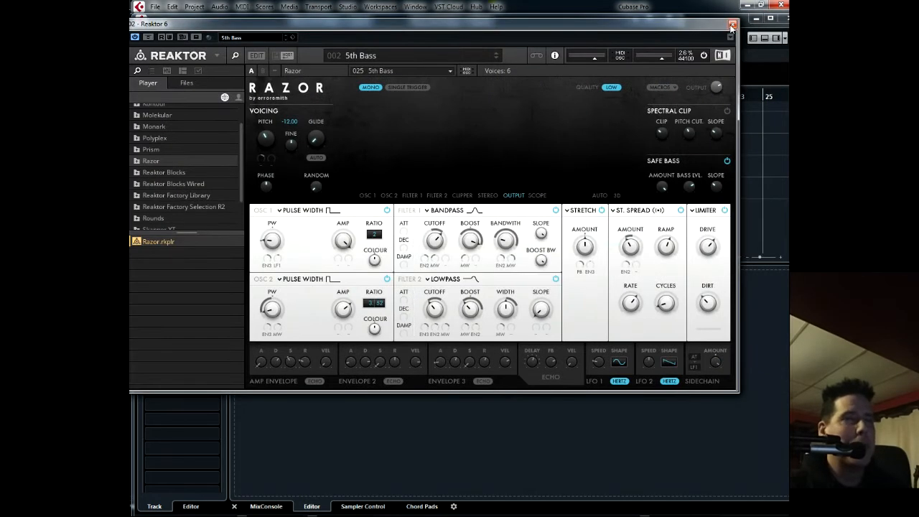
{"action": "left_click", "coordinate": [732, 26]}
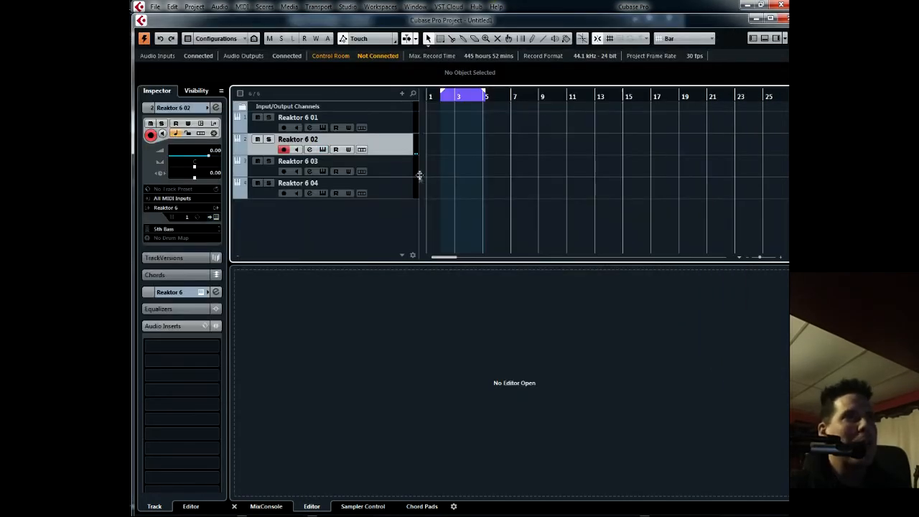
Open the Reaktor 6 instrument on the third track and browse the Reaktor Factory Library to its Synthesizers folder.
{"action": "left_click", "coordinate": [381, 178]}
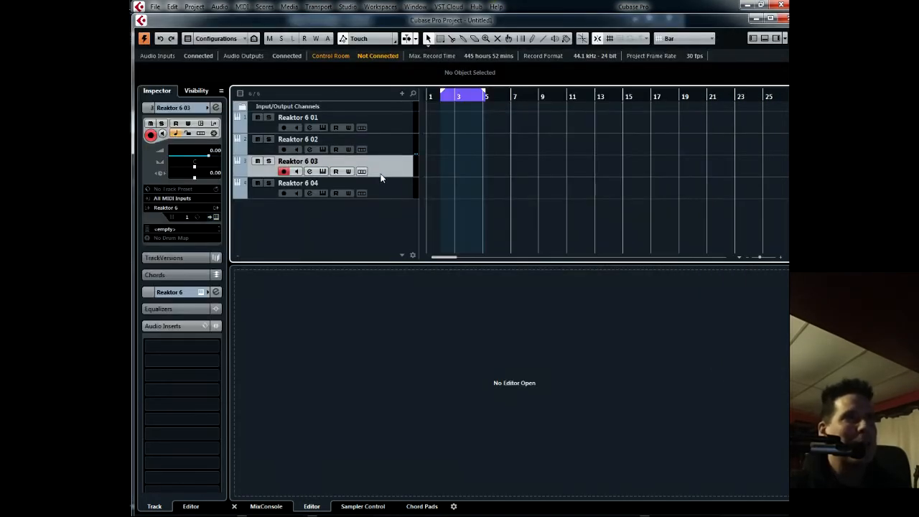
{"action": "left_click", "coordinate": [323, 172]}
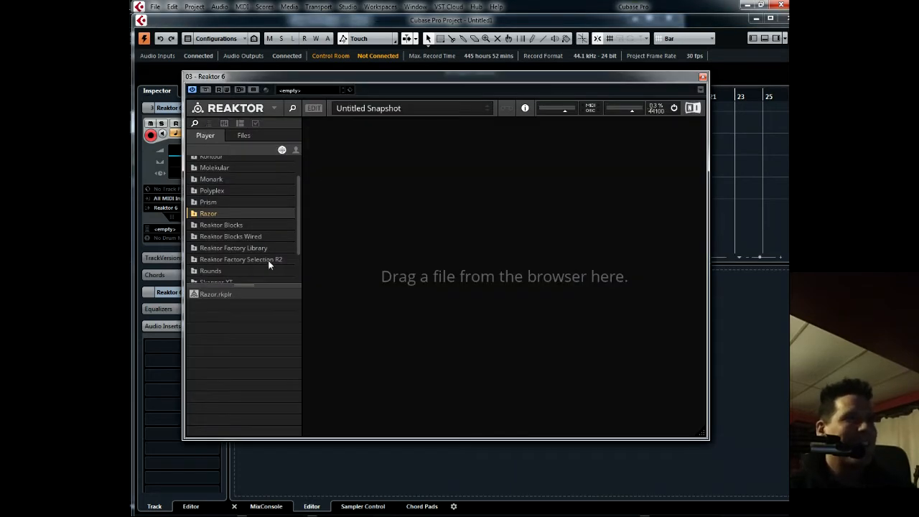
{"action": "left_click_drag", "start_coordinate": [298, 206], "coordinate": [303, 252]}
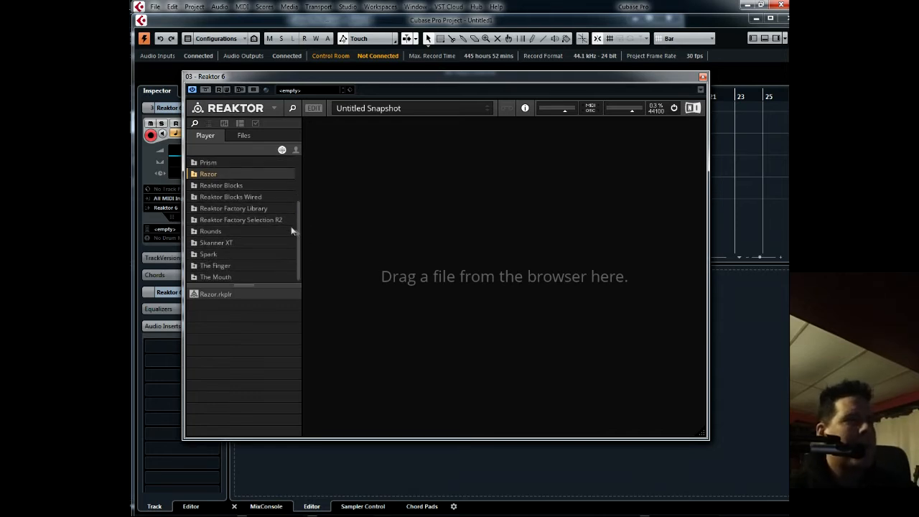
{"action": "left_click", "coordinate": [291, 230]}
{"action": "left_click_drag", "start_coordinate": [298, 230], "coordinate": [298, 211]}
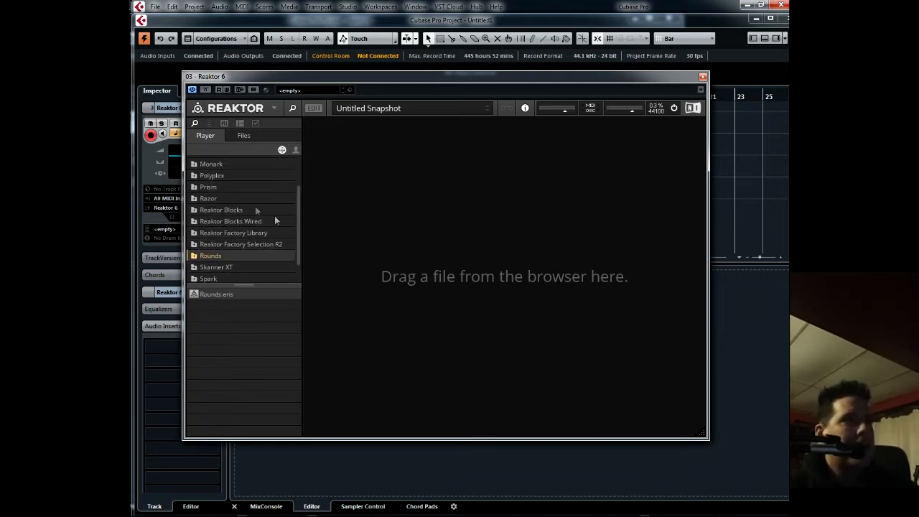
{"action": "double_click", "coordinate": [225, 235]}
{"action": "left_click_drag", "start_coordinate": [299, 213], "coordinate": [305, 250]}
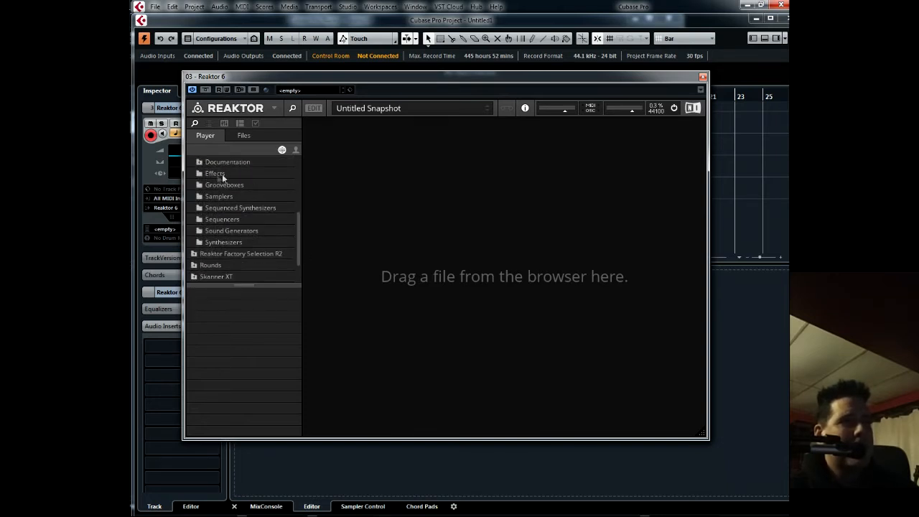
{"action": "left_click", "coordinate": [230, 242]}
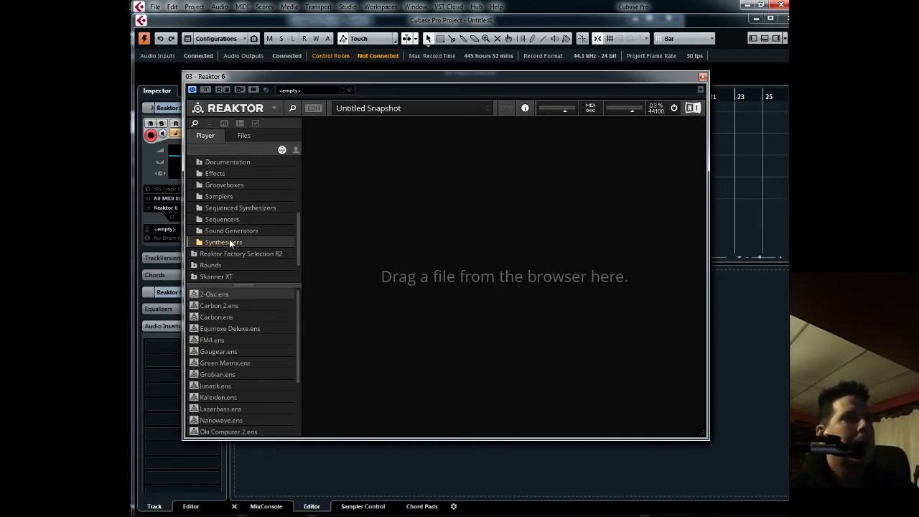
Load Steam Pipe 2.ens into the third track's Reaktor 6 and close its plug-in window.
{"action": "left_click_drag", "start_coordinate": [297, 323], "coordinate": [305, 377]}
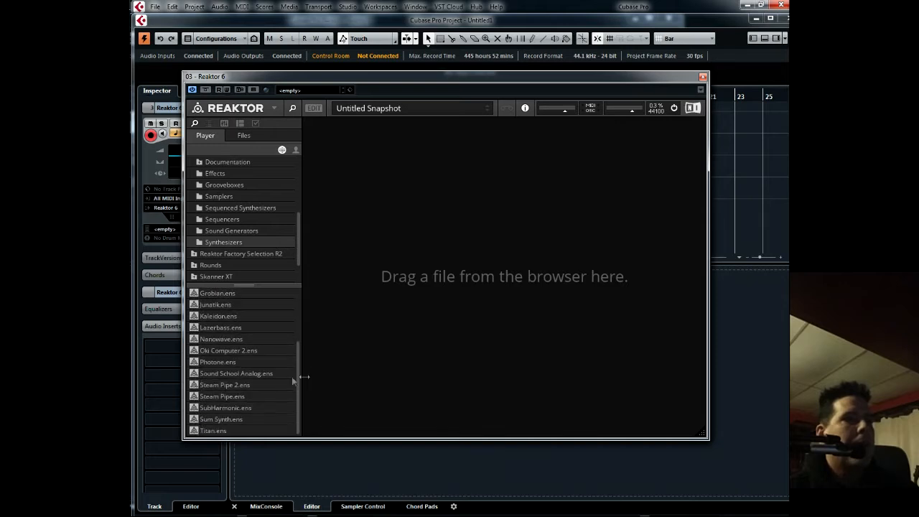
{"action": "double_click", "coordinate": [211, 388]}
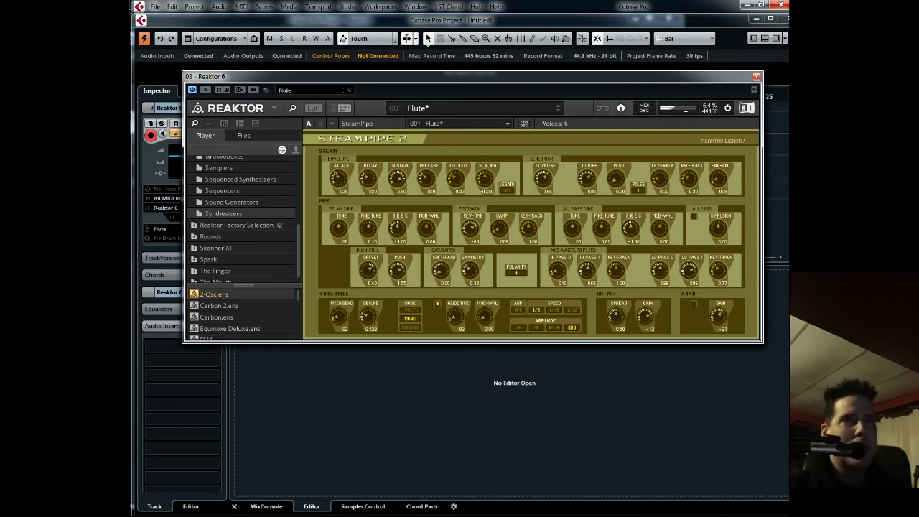
{"action": "left_click", "coordinate": [756, 76]}
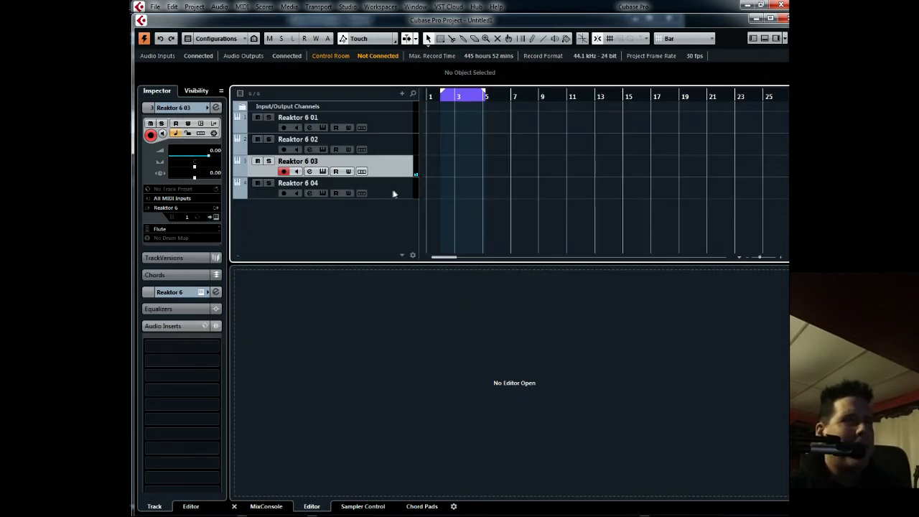
Load Green Matrix.ens from the Synthesizers folder into the Reaktor 6 instrument on the fourth track.
{"action": "left_click", "coordinate": [393, 192]}
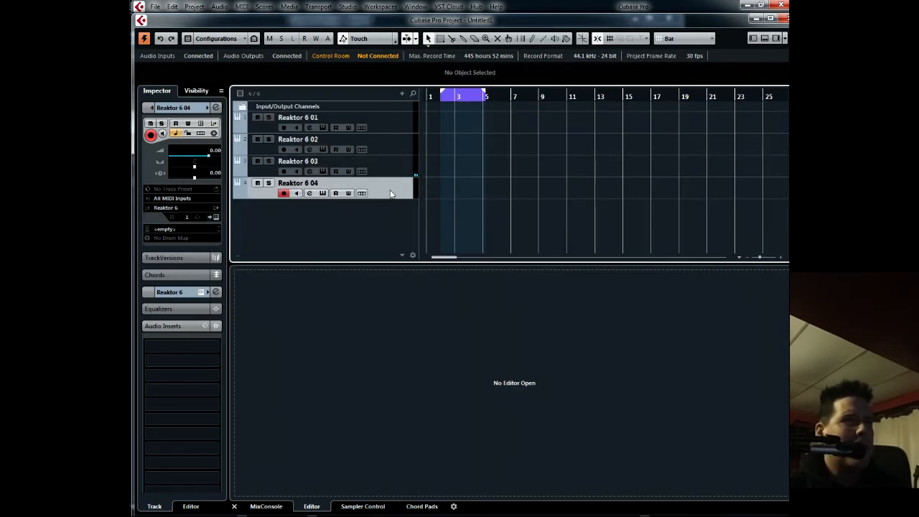
{"action": "left_click", "coordinate": [322, 193]}
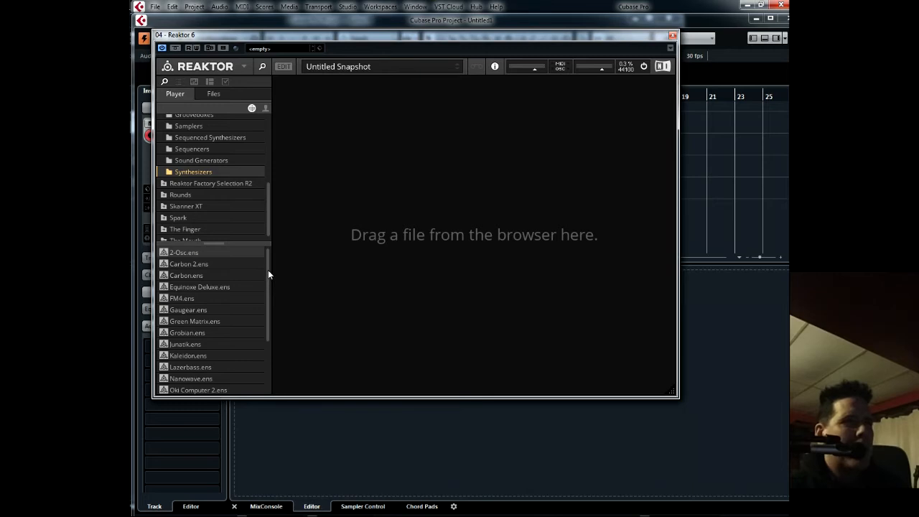
{"action": "left_click", "coordinate": [179, 323]}
{"action": "left_click_drag", "start_coordinate": [427, 257], "coordinate": [443, 237]}
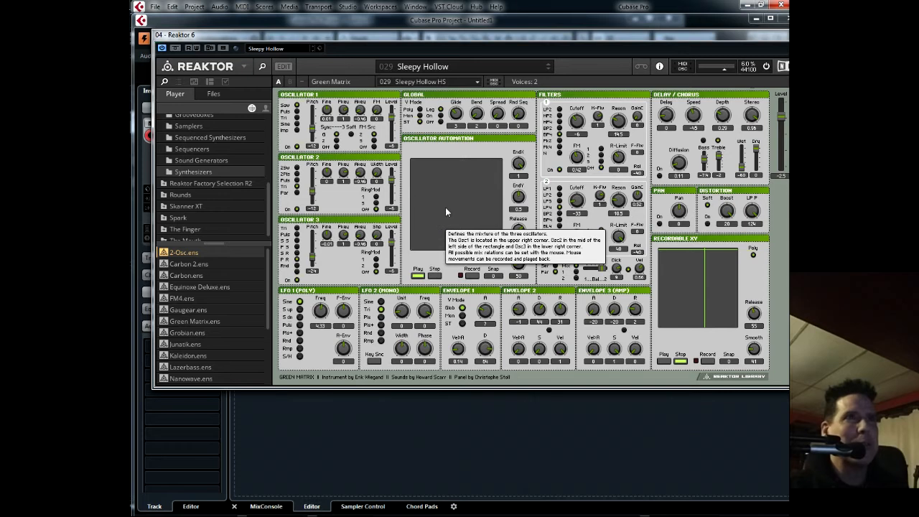
Look through the Green Matrix snapshot list without choosing another snapshot and close the plug-in window.
{"action": "left_click", "coordinate": [476, 67]}
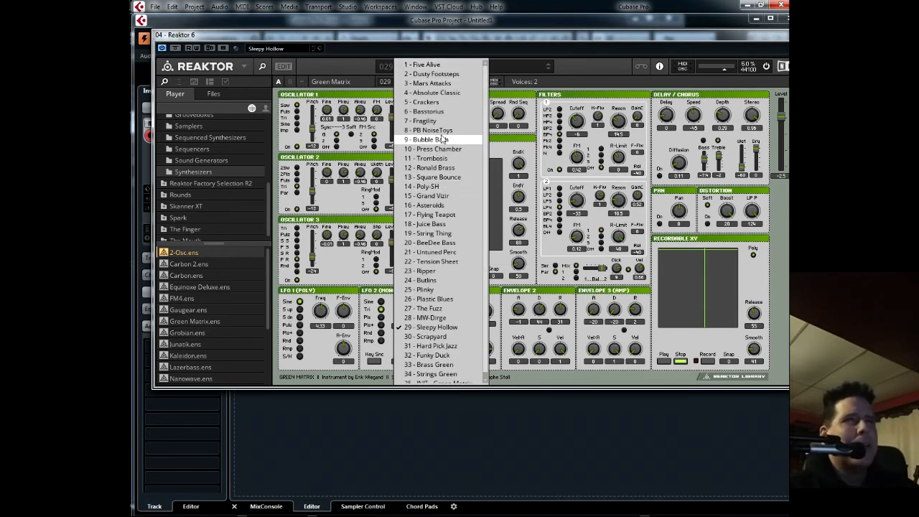
{"action": "left_click", "coordinate": [587, 62]}
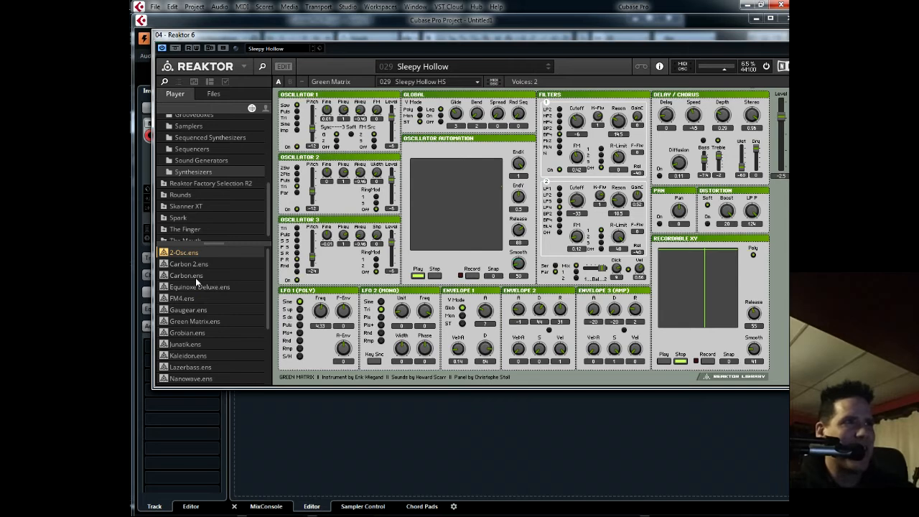
{"action": "left_click_drag", "start_coordinate": [270, 289], "coordinate": [260, 349]}
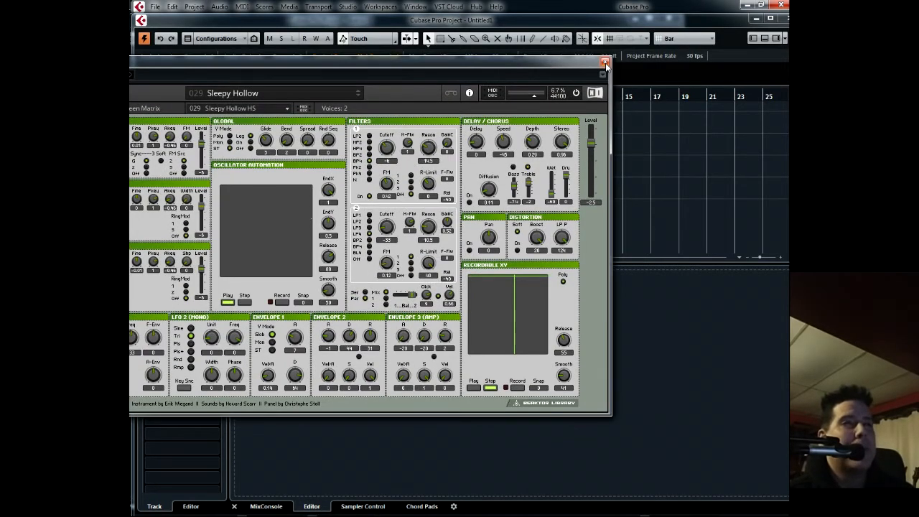
{"action": "left_click", "coordinate": [605, 63]}
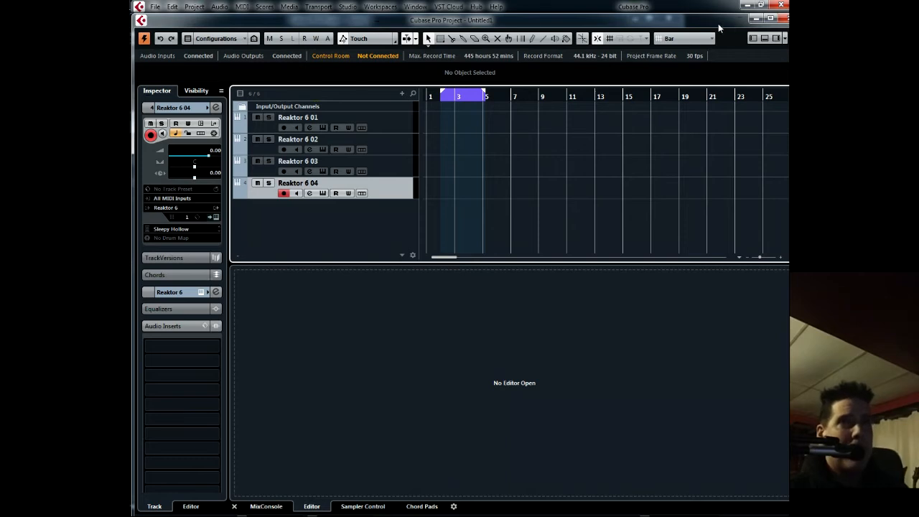
Close the untitled project without saving it, leaving the reaktor 6 project open.
{"action": "left_click_drag", "start_coordinate": [719, 23], "coordinate": [680, 31]}
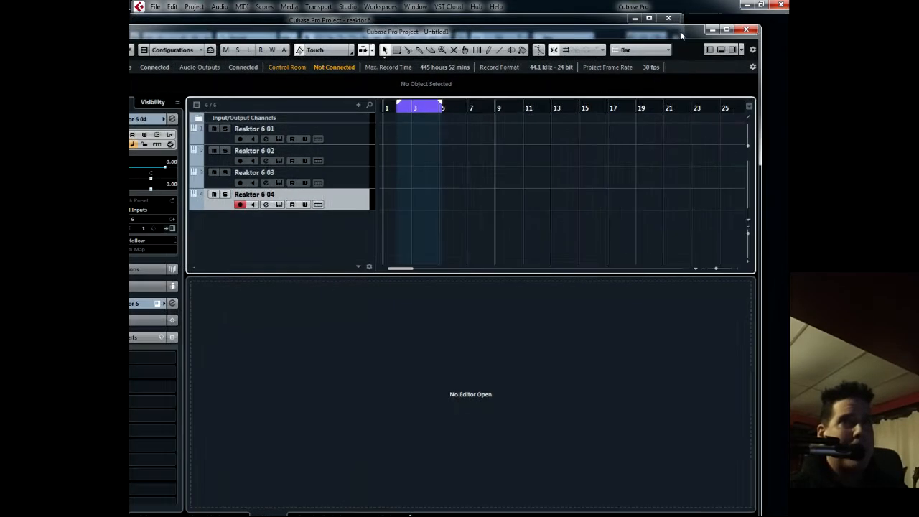
{"action": "left_click", "coordinate": [742, 32]}
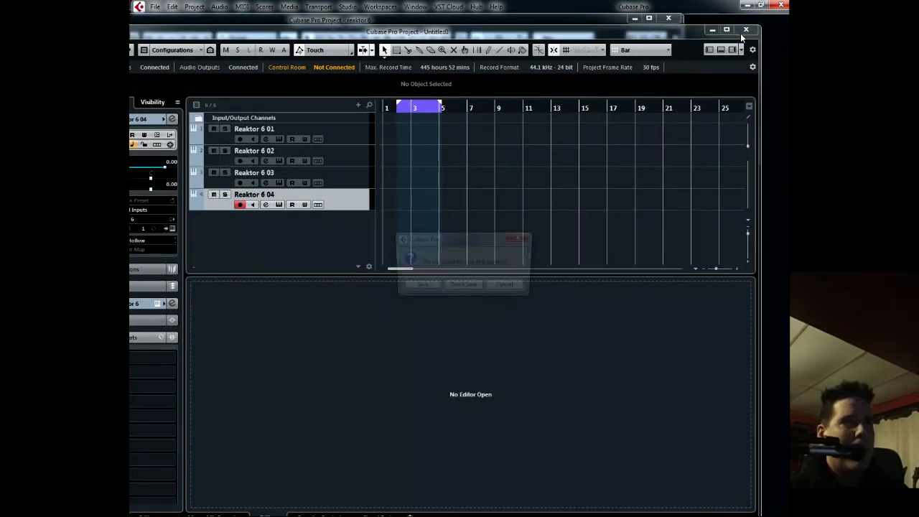
{"action": "left_click", "coordinate": [463, 288]}
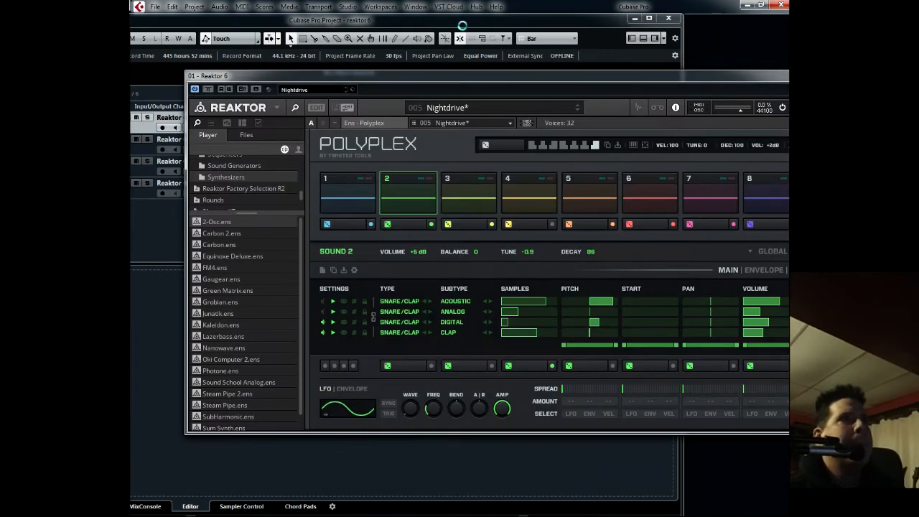
Move the Polyplex plug-in window below the first tracks, then play the project with Reaktor 6 01 soloed.
{"action": "left_click_drag", "start_coordinate": [485, 77], "coordinate": [333, 129]}
{"action": "left_click_drag", "start_coordinate": [589, 131], "coordinate": [644, 161]}
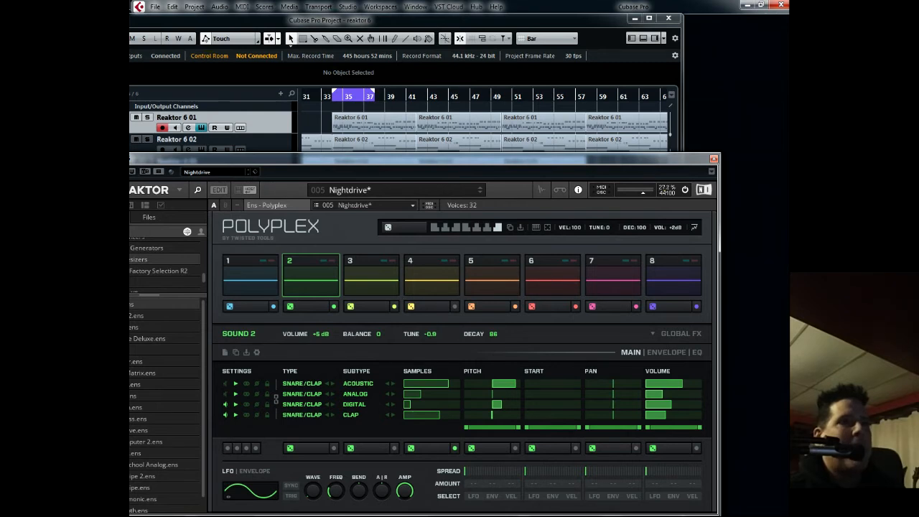
{"action": "key", "text": "space"}
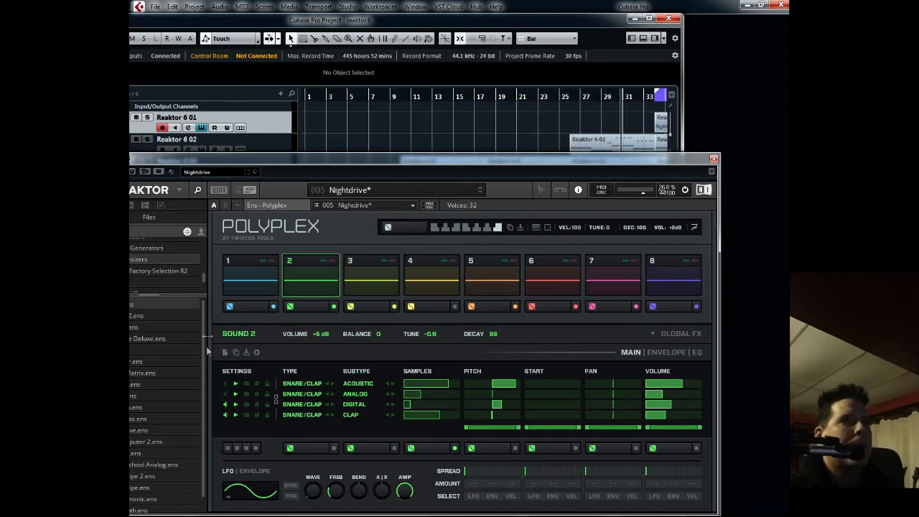
{"action": "left_click", "coordinate": [147, 117]}
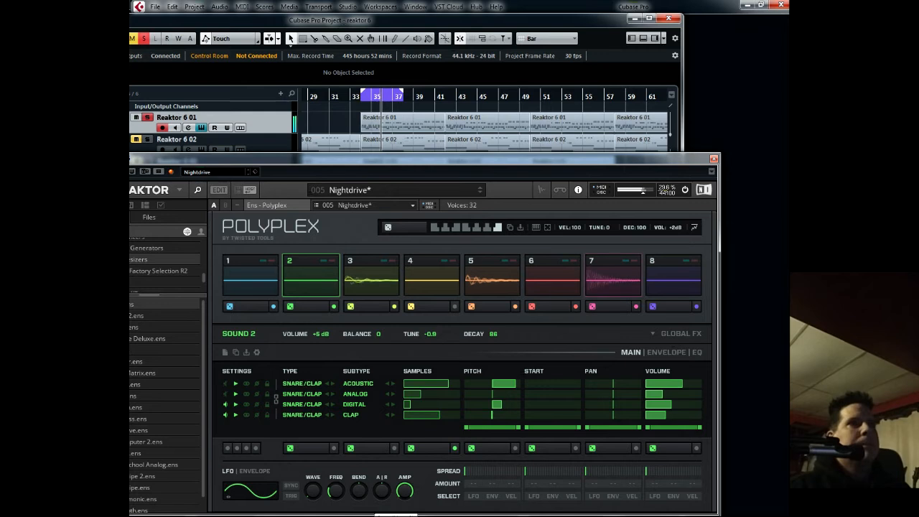
Change the loop range to run from bar 35 to bar 42 and close the Polyplex plug-in window.
{"action": "left_click_drag", "start_coordinate": [404, 93], "coordinate": [450, 97]}
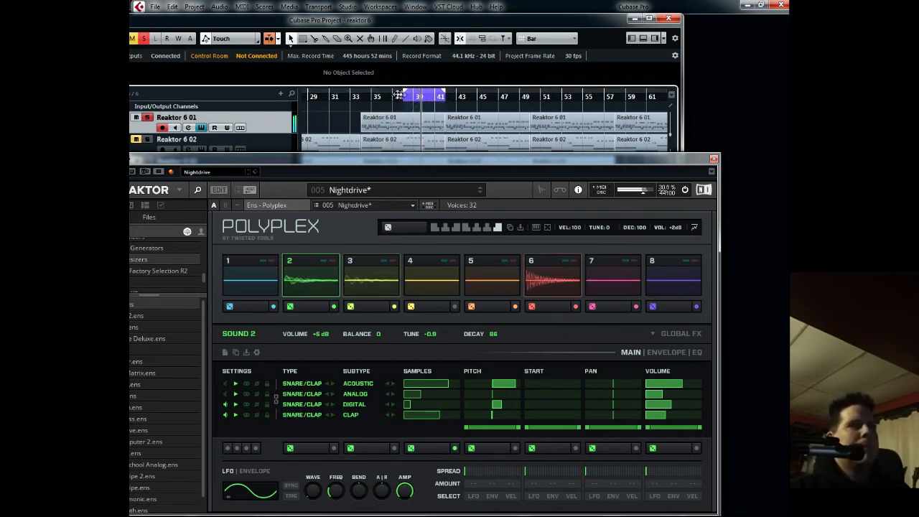
{"action": "left_click_drag", "start_coordinate": [406, 96], "coordinate": [364, 96]}
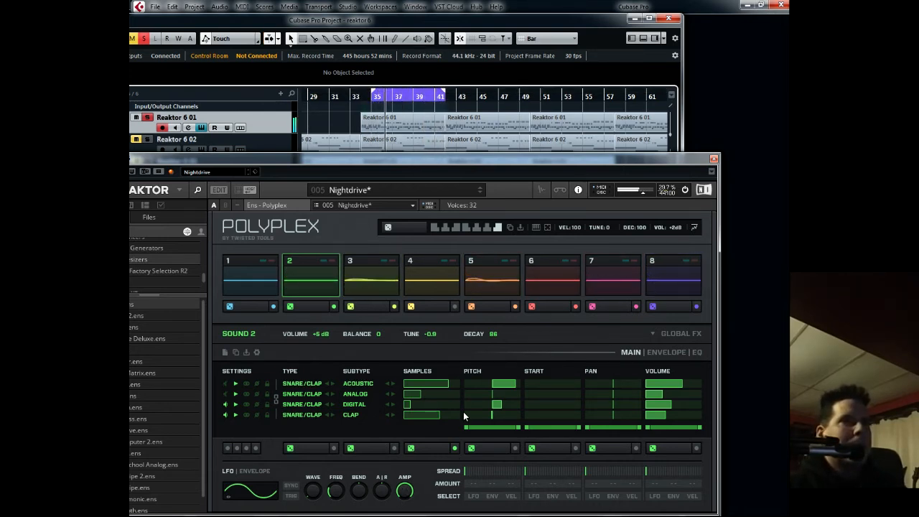
{"action": "left_click", "coordinate": [714, 159]}
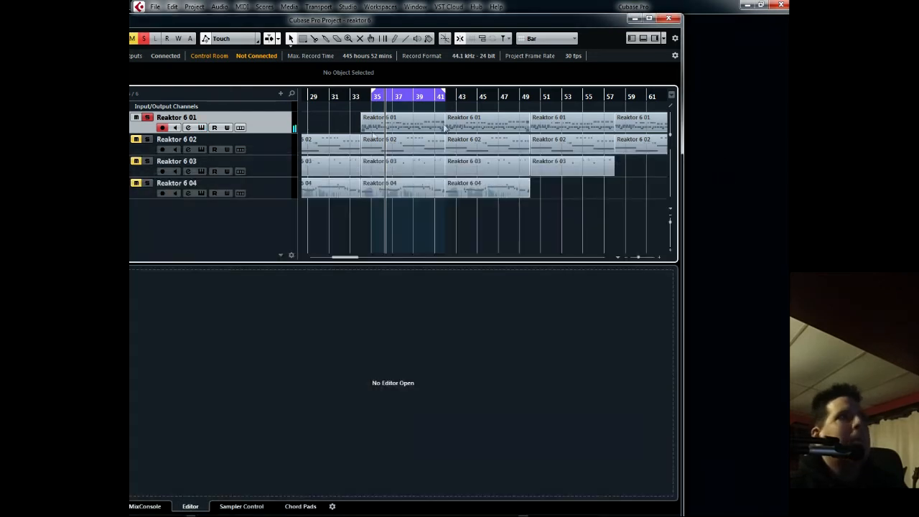
Solo the Reaktor 6 02 track in place of Reaktor 6 01 for playback.
{"action": "left_click", "coordinate": [269, 146]}
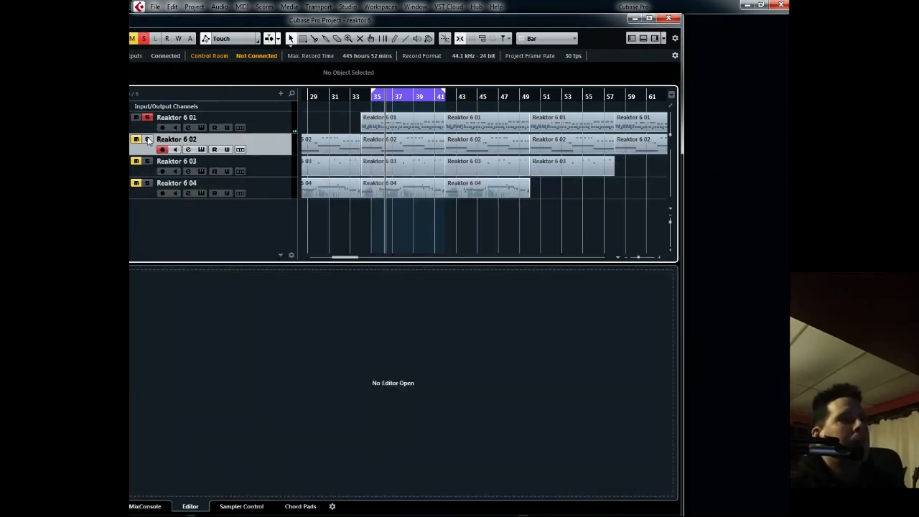
{"action": "left_click", "coordinate": [147, 118]}
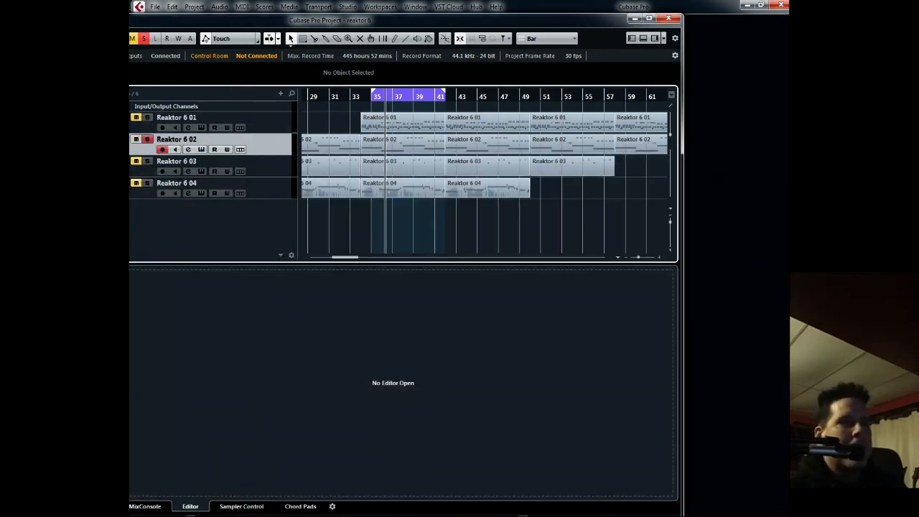
{"action": "key", "text": "KP_Subtract"}
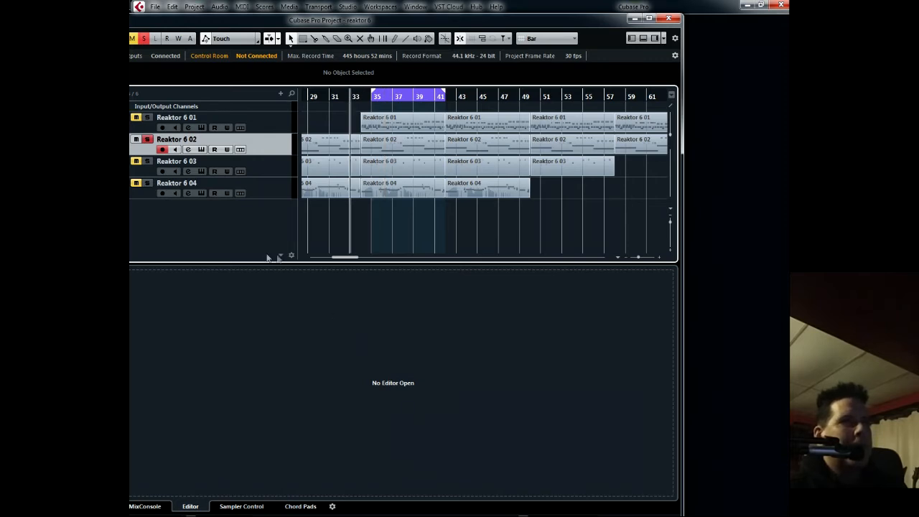
View the Razor plug-in window of Reaktor 6 02, close it, and extend the loop start back to bar 34.
{"action": "left_click", "coordinate": [200, 152]}
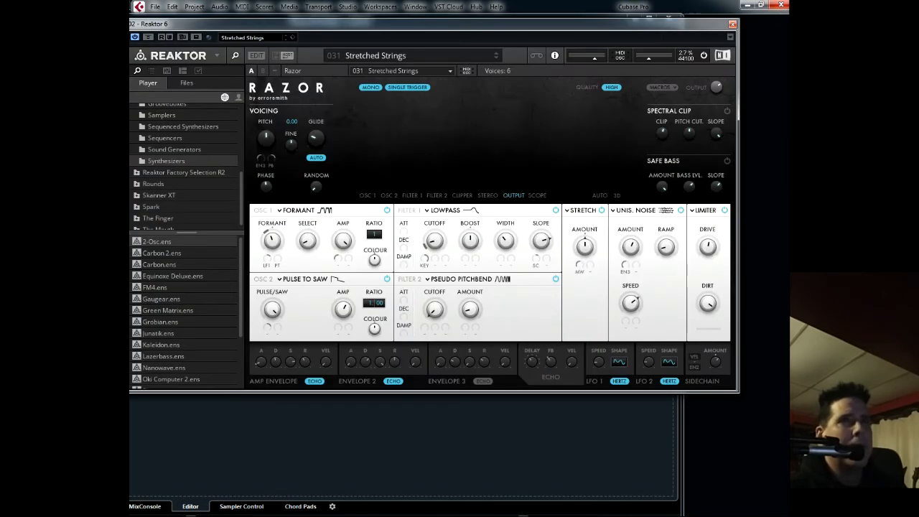
{"action": "left_click", "coordinate": [732, 25]}
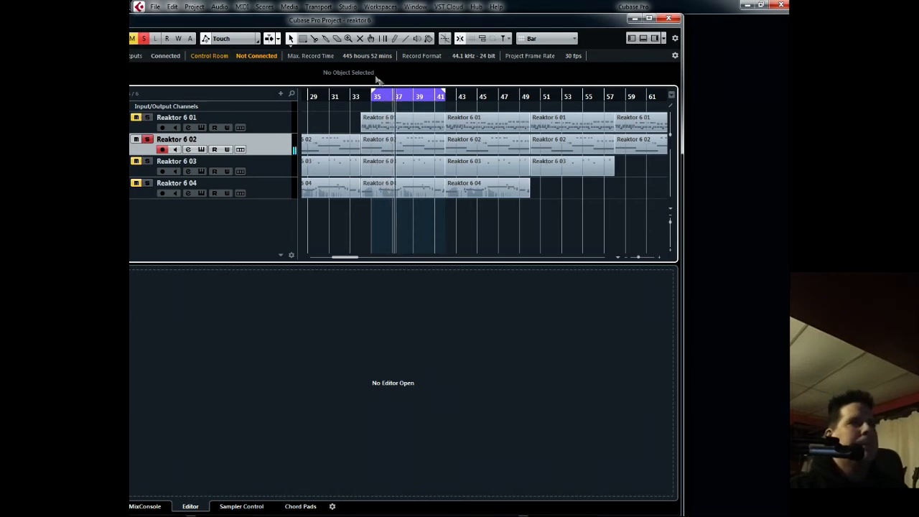
{"action": "left_click_drag", "start_coordinate": [374, 95], "coordinate": [361, 96]}
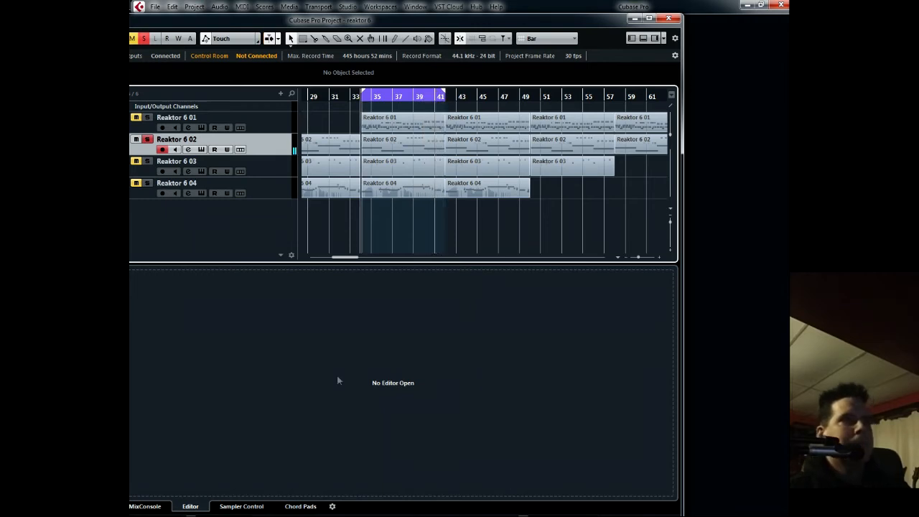
Solo Reaktor 6 03 in place of Reaktor 6 02, play the loop, and select the track with its Inspector in view.
{"action": "left_click", "coordinate": [146, 140]}
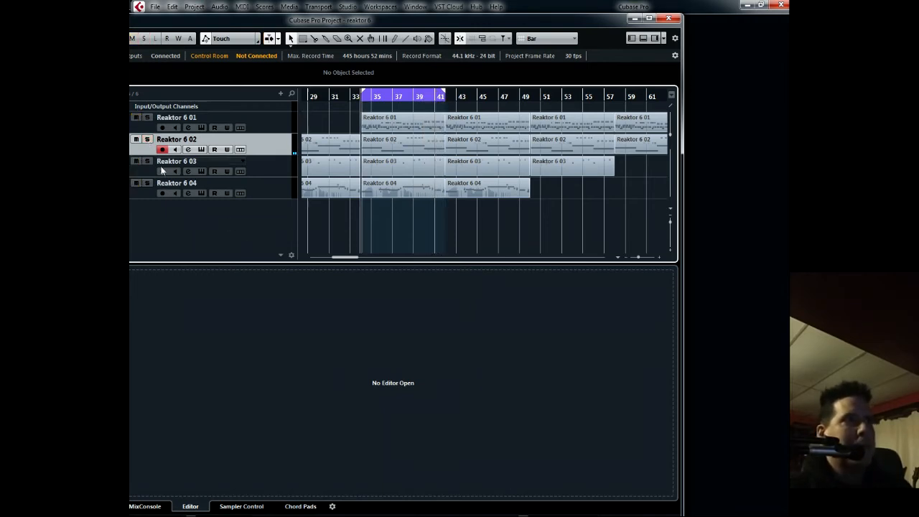
{"action": "left_click", "coordinate": [148, 162]}
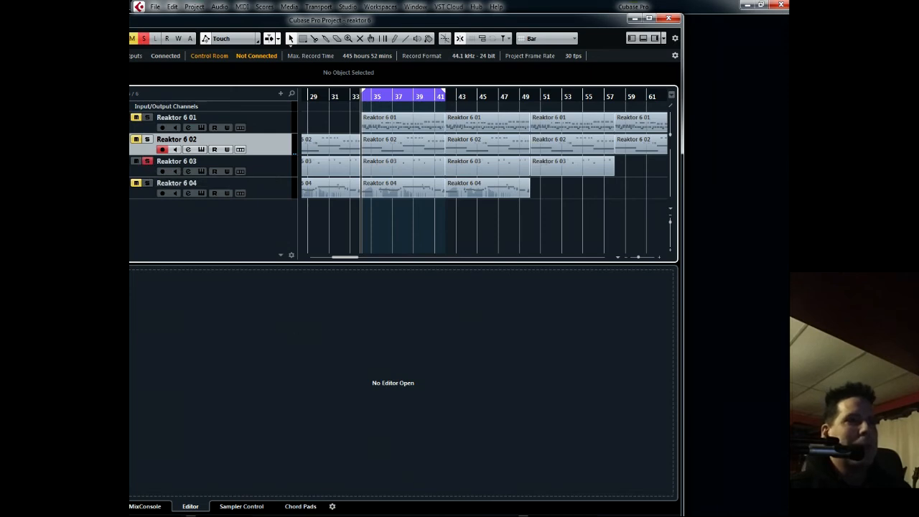
{"action": "key", "text": "space"}
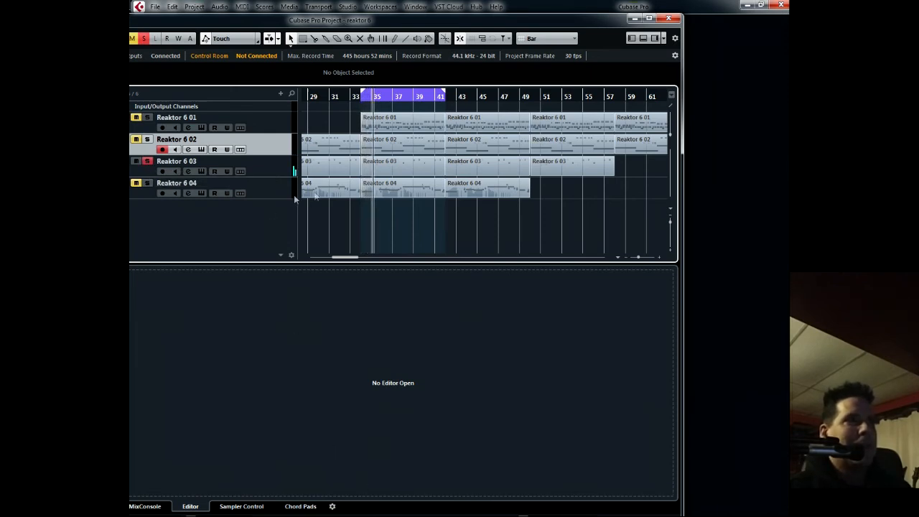
{"action": "left_click_drag", "start_coordinate": [357, 25], "coordinate": [471, 27]}
{"action": "left_click", "coordinate": [375, 165]}
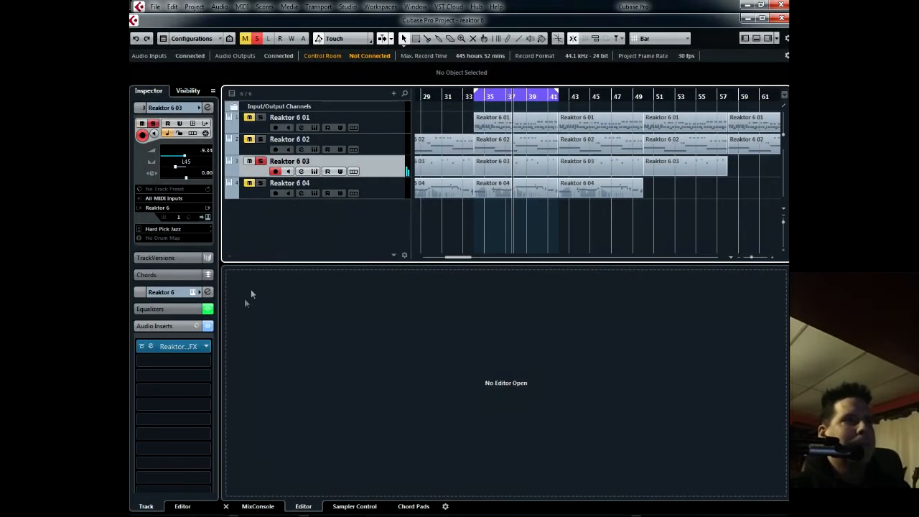
View the Green Matrix instrument window of Reaktor 6 03 and its Molekular insert effect, closing each window after viewing.
{"action": "left_click", "coordinate": [314, 173]}
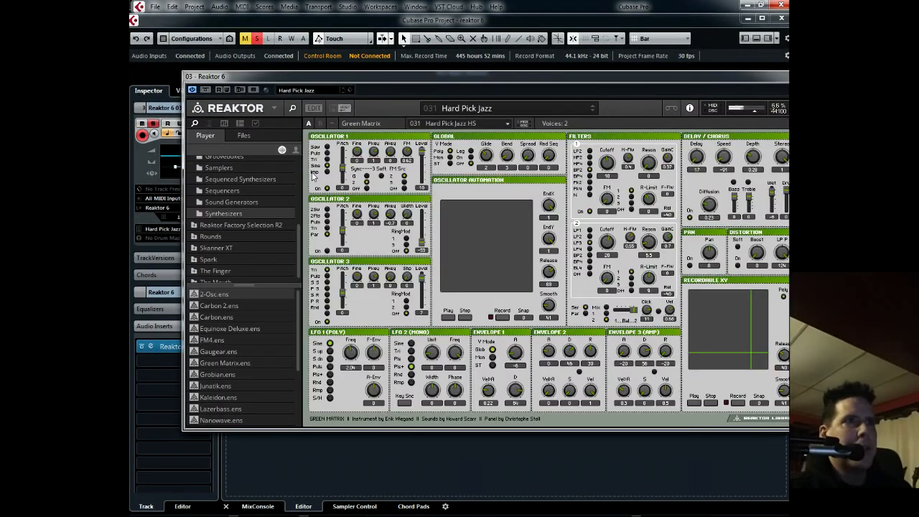
{"action": "left_click_drag", "start_coordinate": [422, 81], "coordinate": [322, 88]}
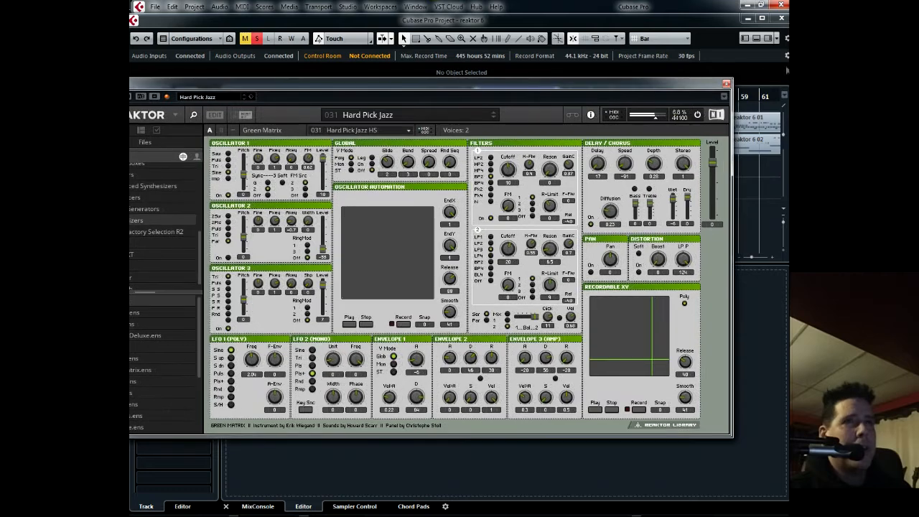
{"action": "left_click", "coordinate": [727, 83]}
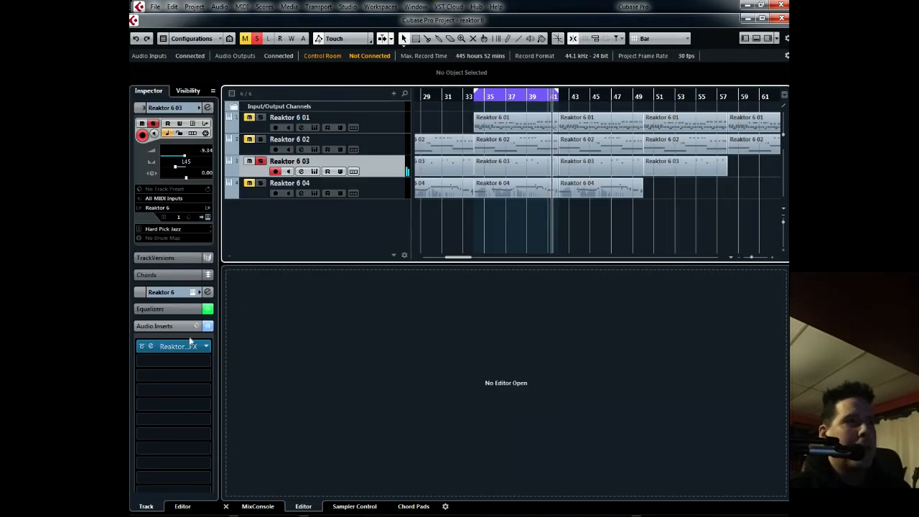
{"action": "left_click", "coordinate": [178, 349]}
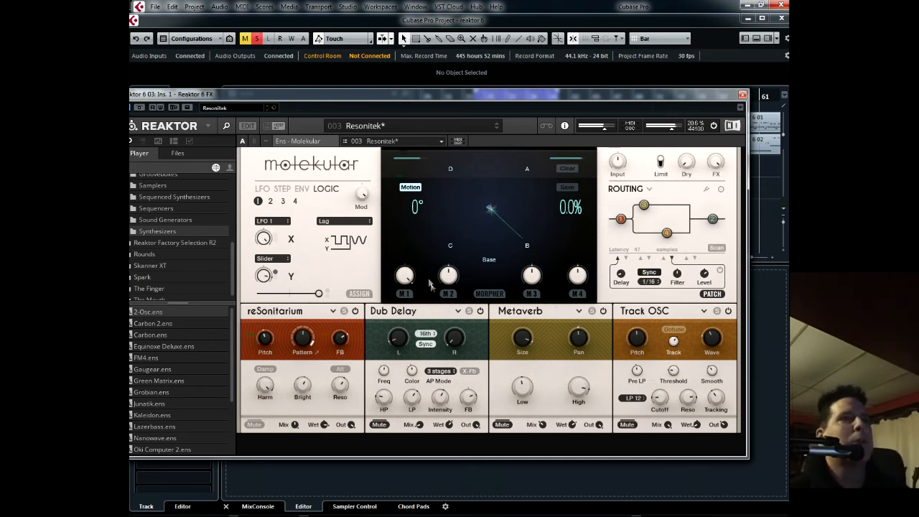
{"action": "left_click", "coordinate": [742, 96]}
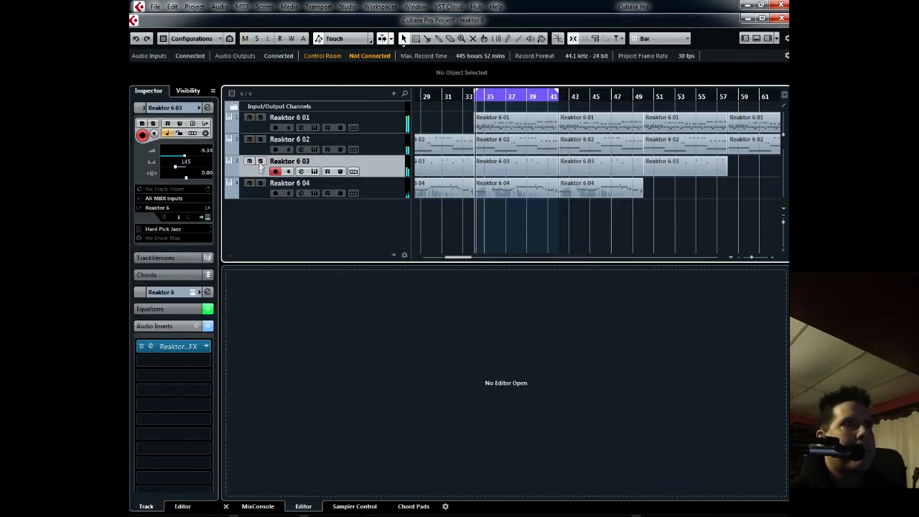
Solo and select the Reaktor 6 04 track, and view its Steampipe 2 plug-in window in full before closing it.
{"action": "left_click", "coordinate": [369, 188]}
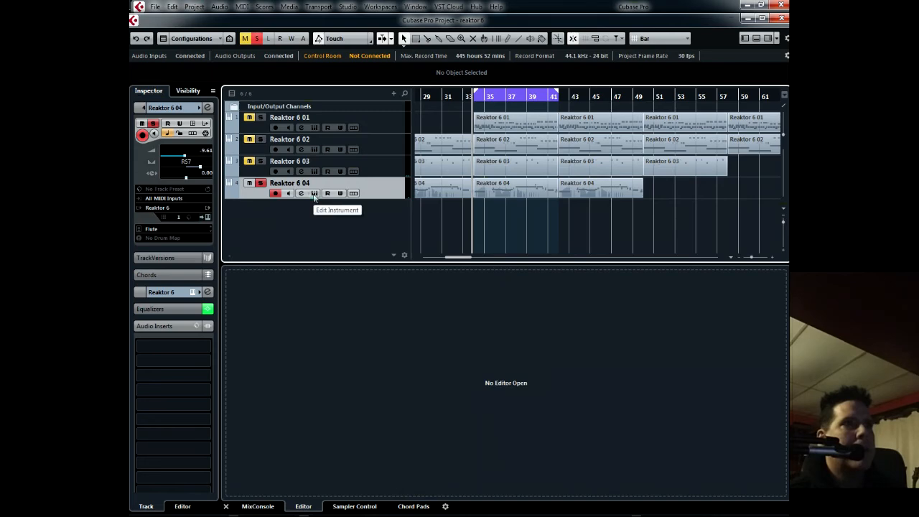
{"action": "left_click", "coordinate": [314, 193]}
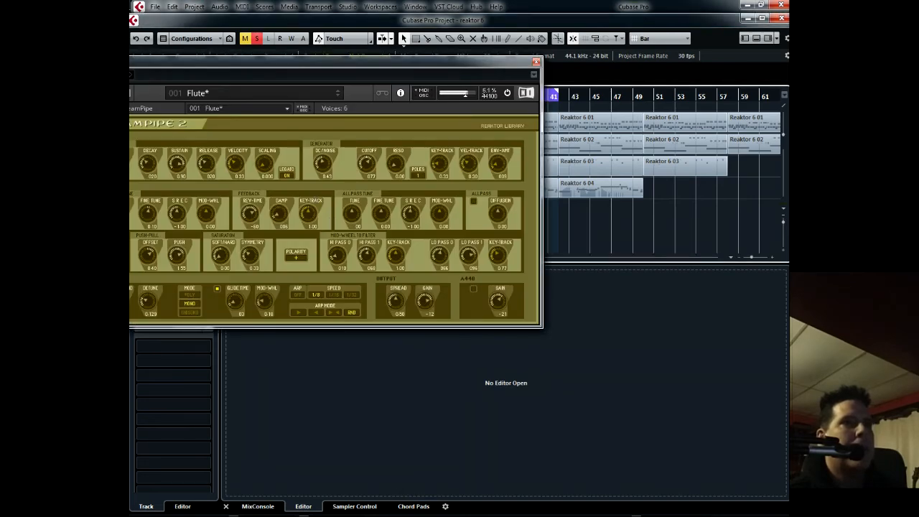
{"action": "left_click_drag", "start_coordinate": [431, 69], "coordinate": [642, 129]}
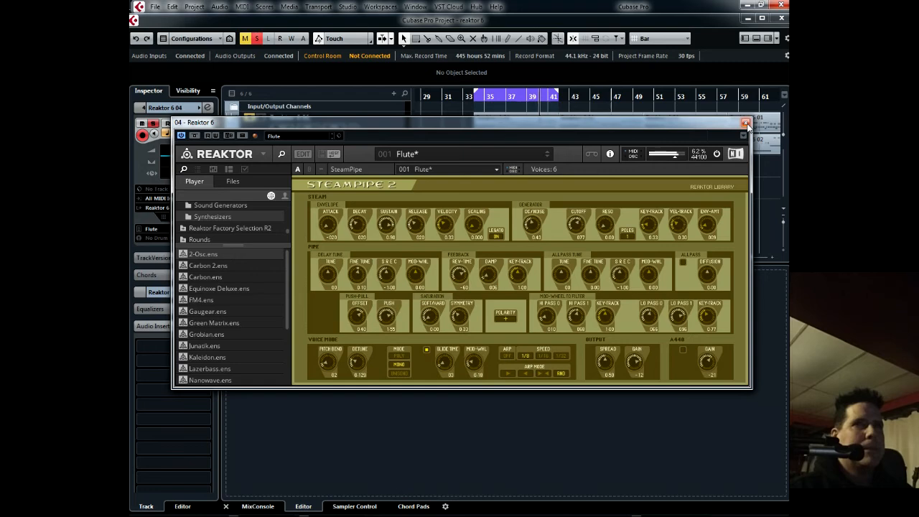
{"action": "left_click", "coordinate": [745, 123]}
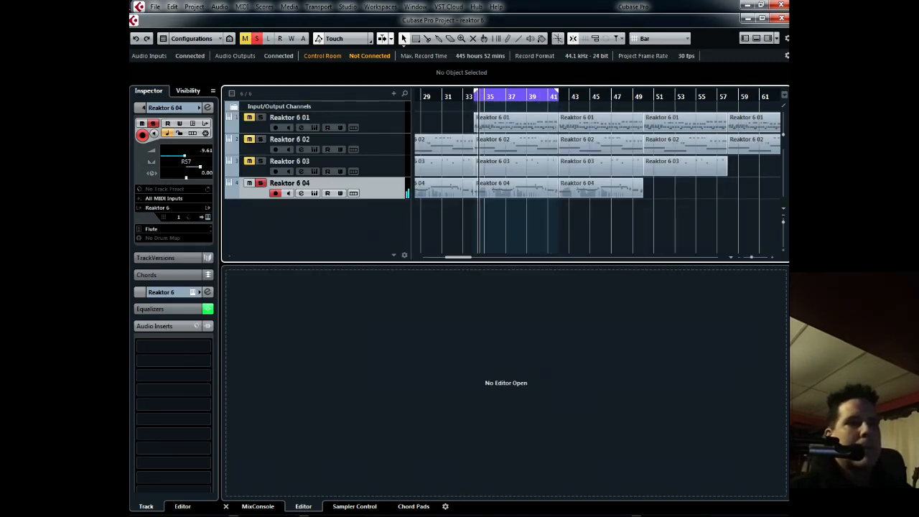
Turn off loop playback, return to the project start, and unsolo the Reaktor 6 04 track.
{"action": "key", "text": "KP_Divide"}
{"action": "key", "text": "KP_Decimal"}
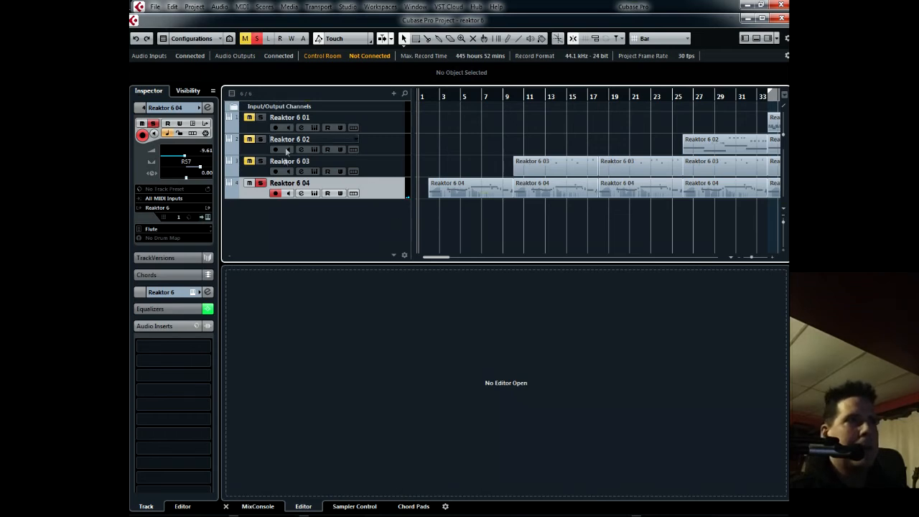
{"action": "left_click", "coordinate": [259, 184]}
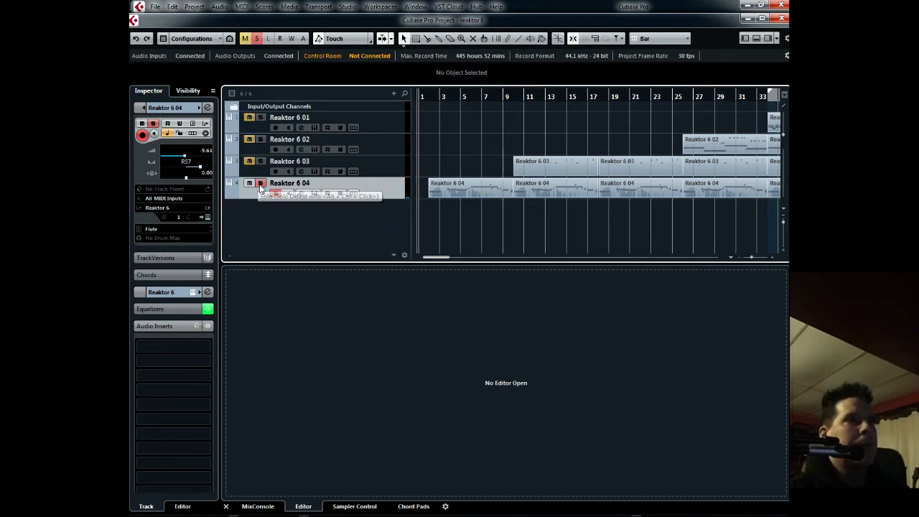